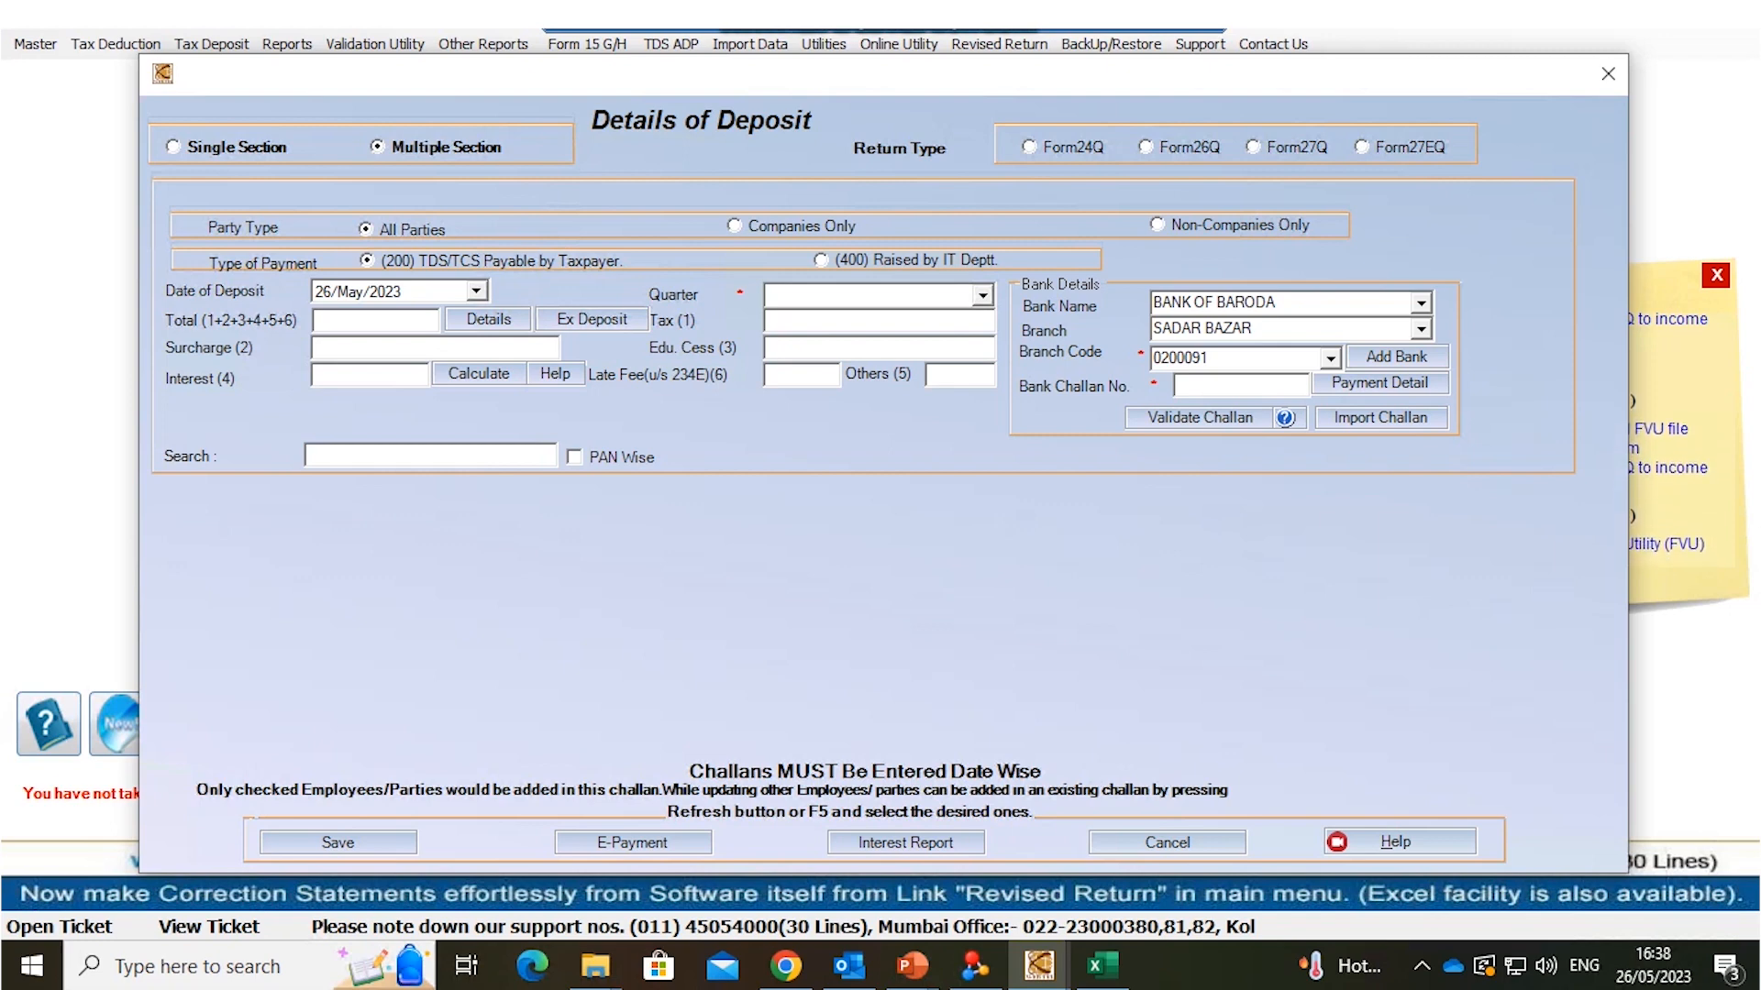
# Set the multiple-section deposit to Form26Q for quarter Q3 and load the deductee details
pyautogui.click(1145, 147)
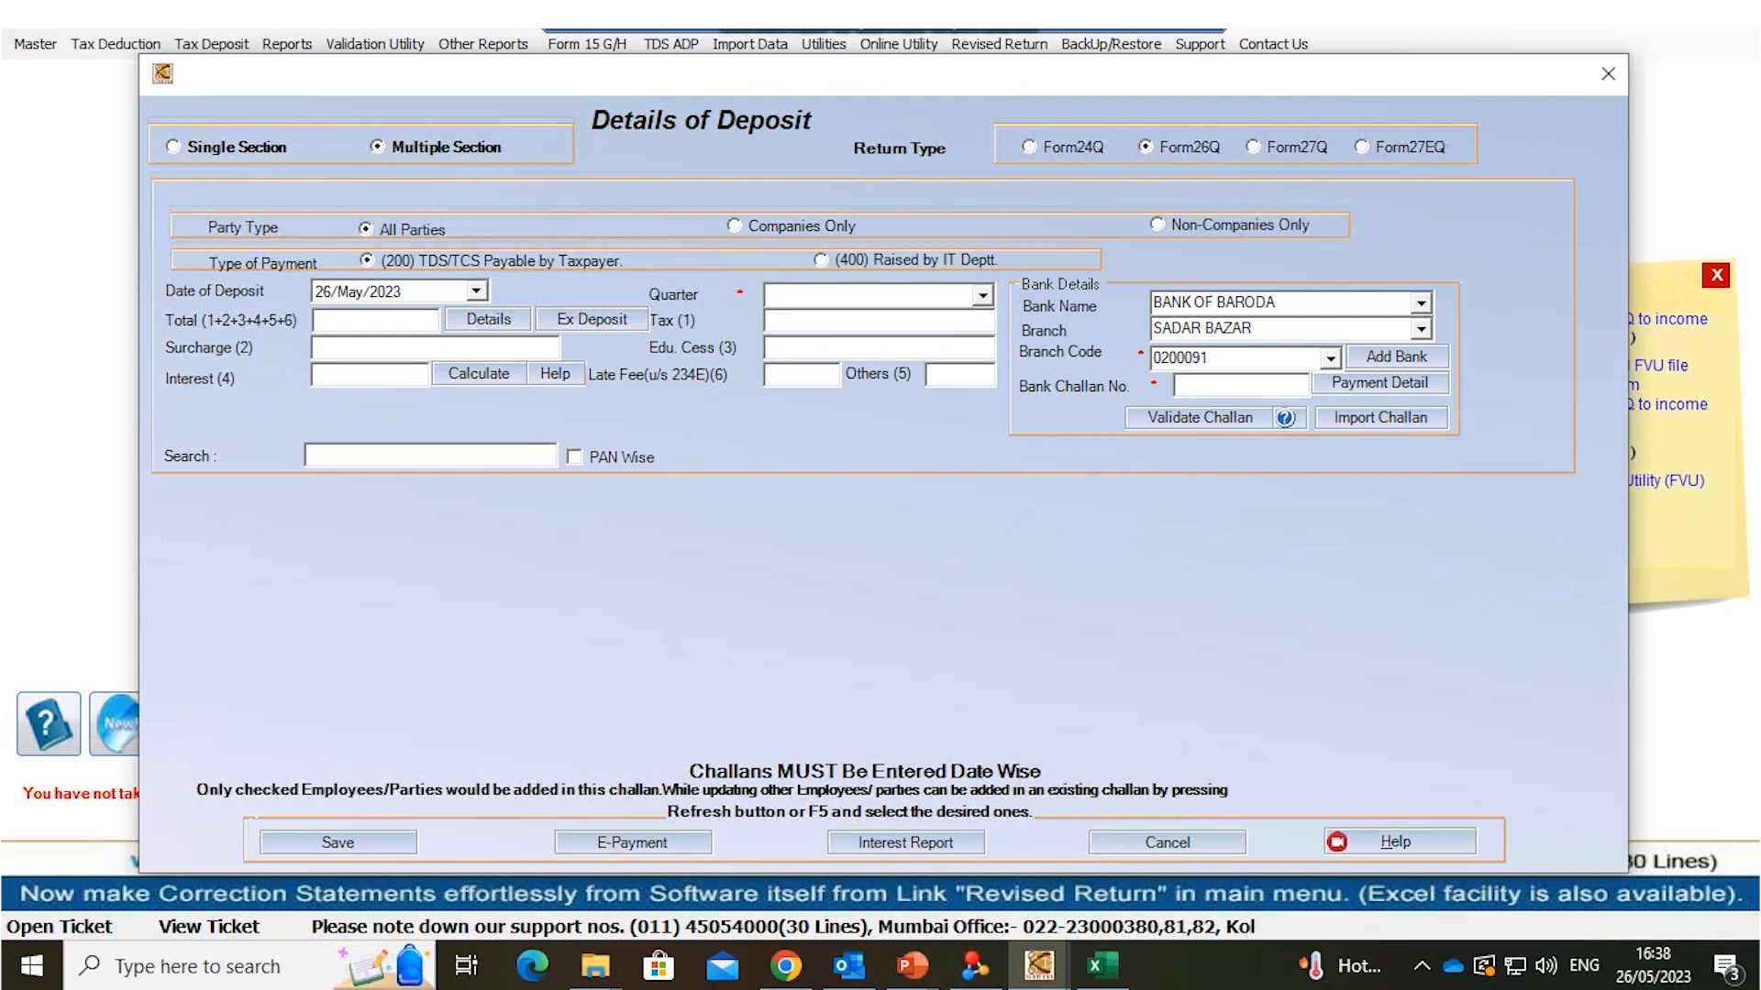
pyautogui.click(983, 296)
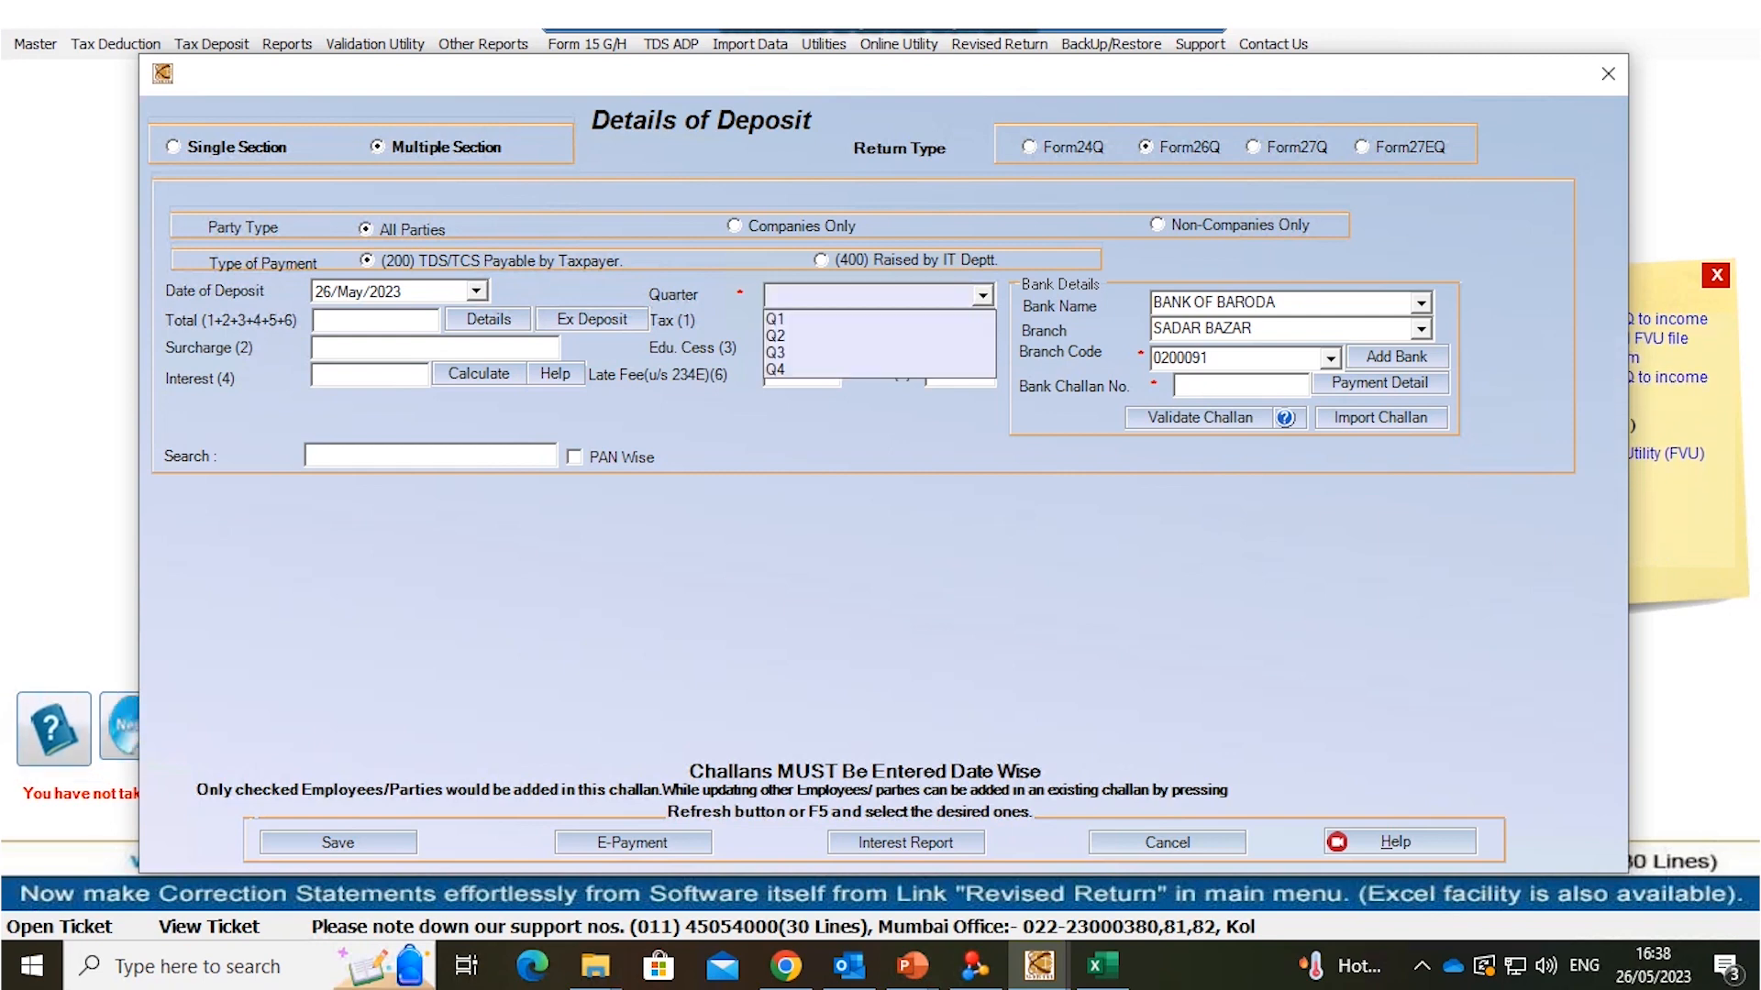
pyautogui.click(779, 352)
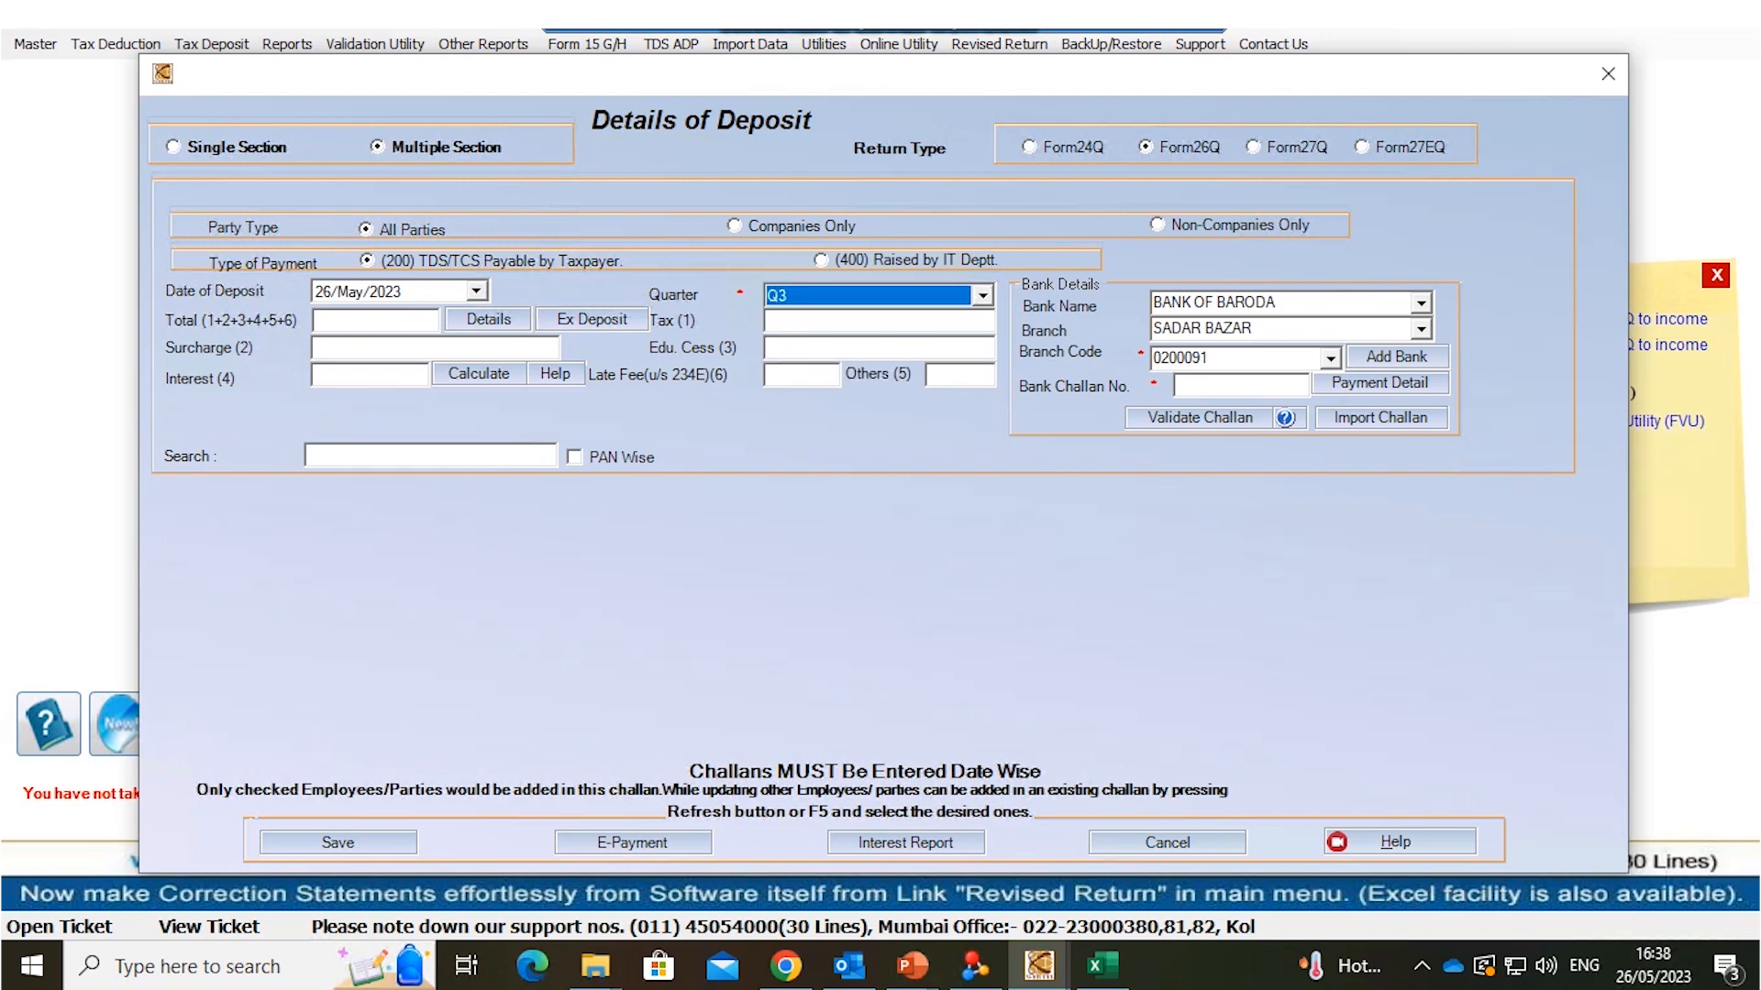
pyautogui.click(376, 320)
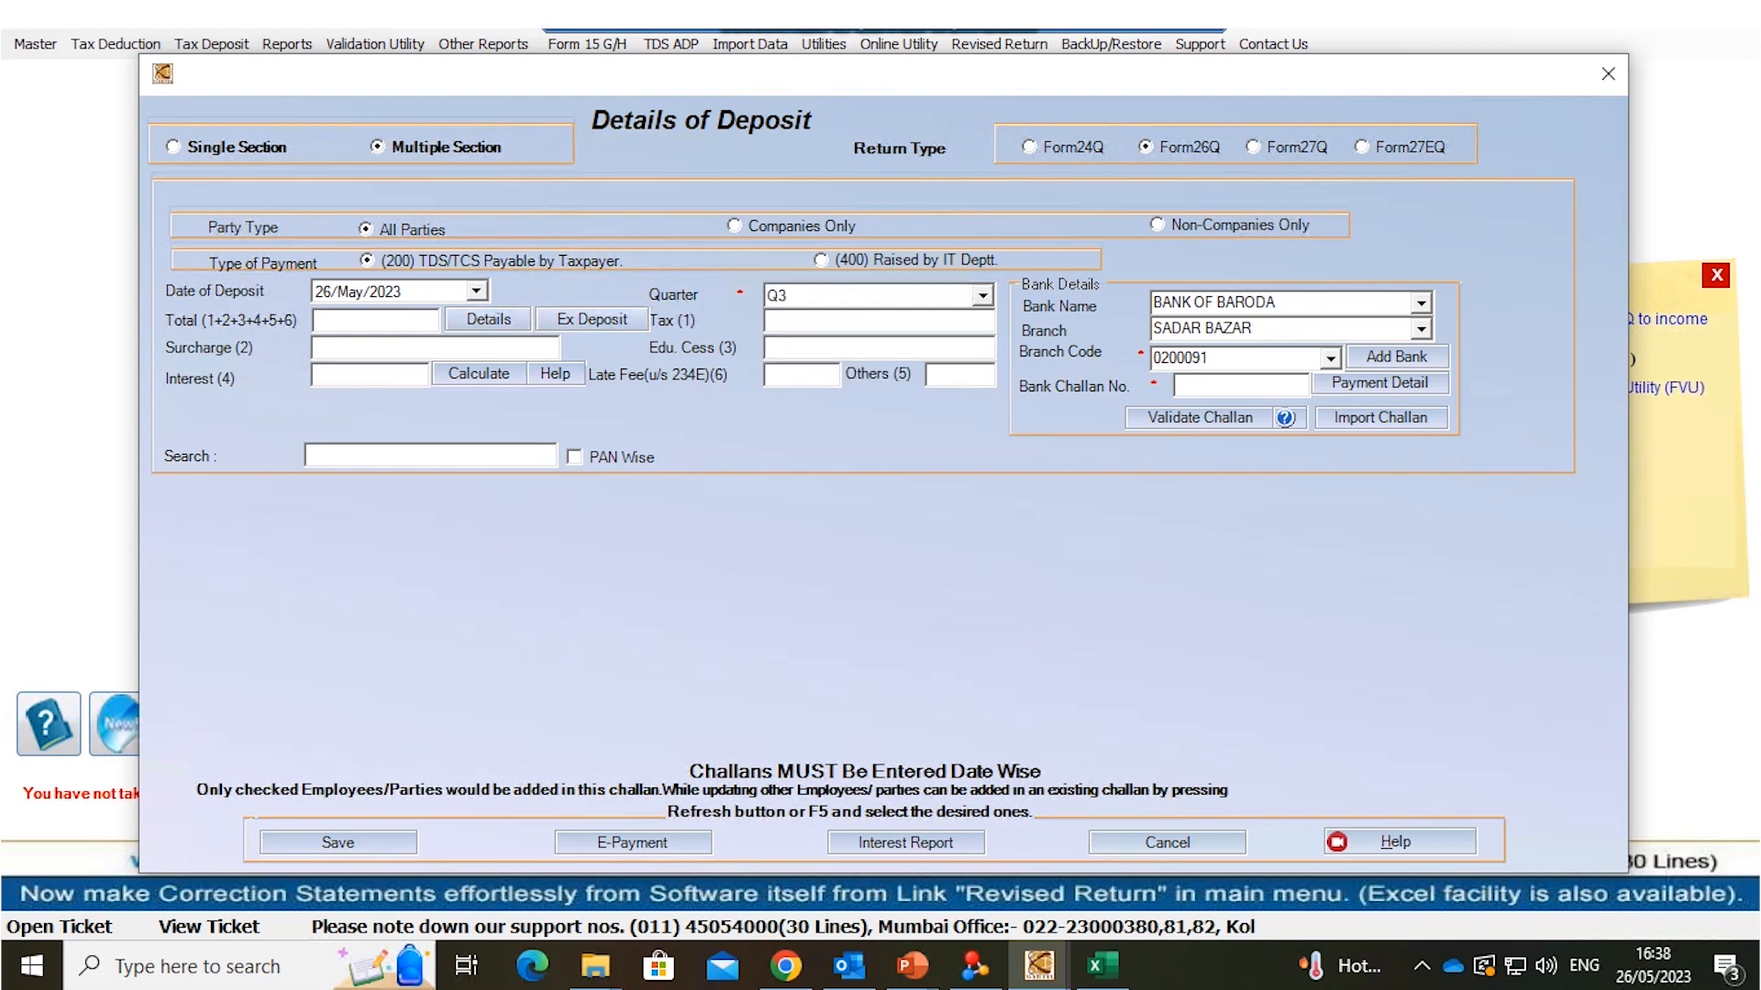
pyautogui.click(487, 319)
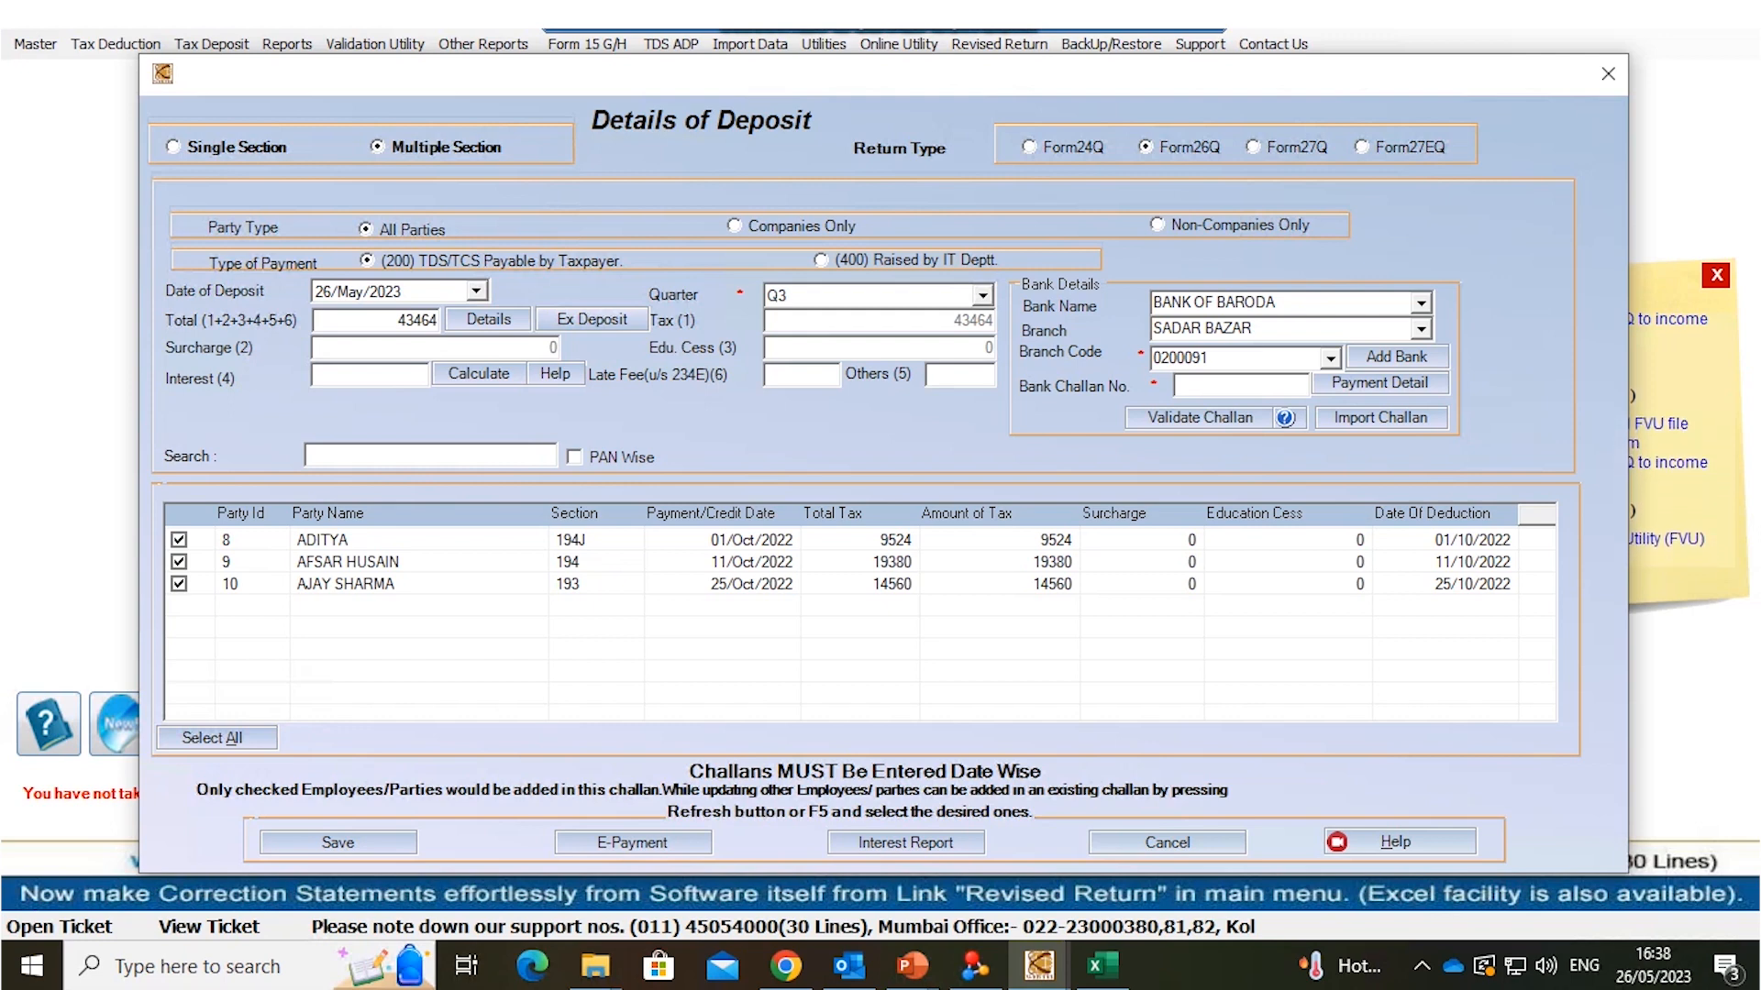
# Record an excess deposit with an unutilised amount of 56536 on the challan
pyautogui.click(592, 320)
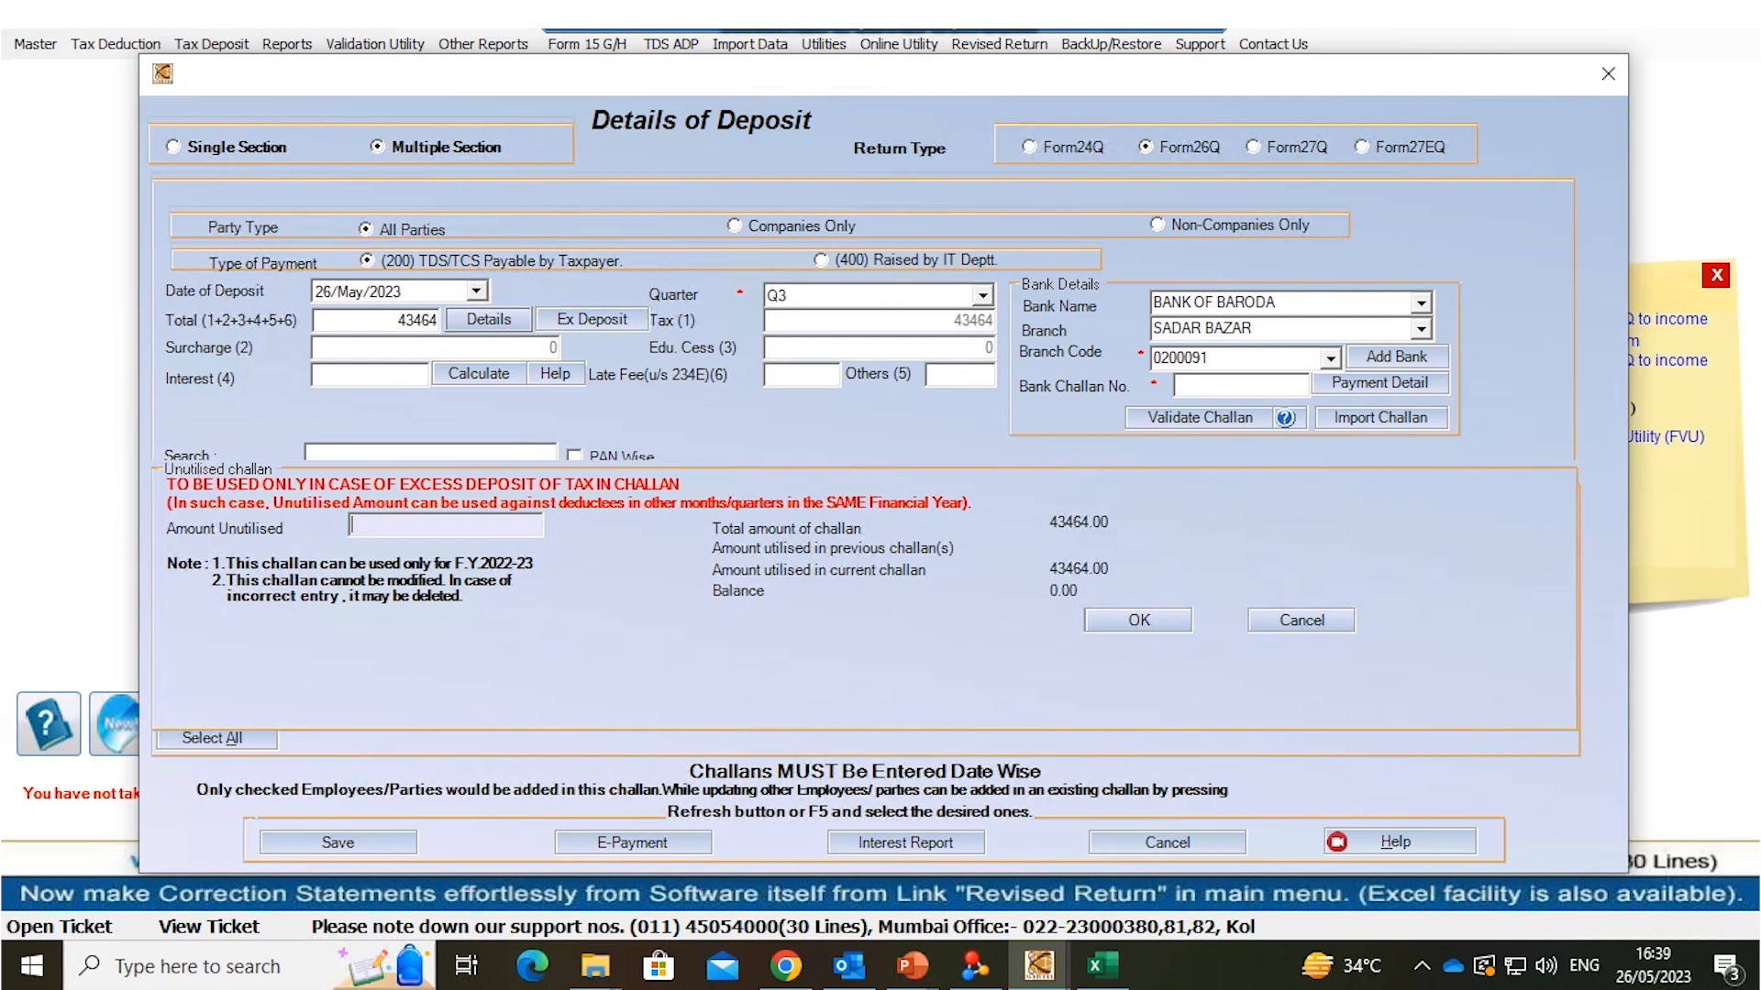
pyautogui.write('56')
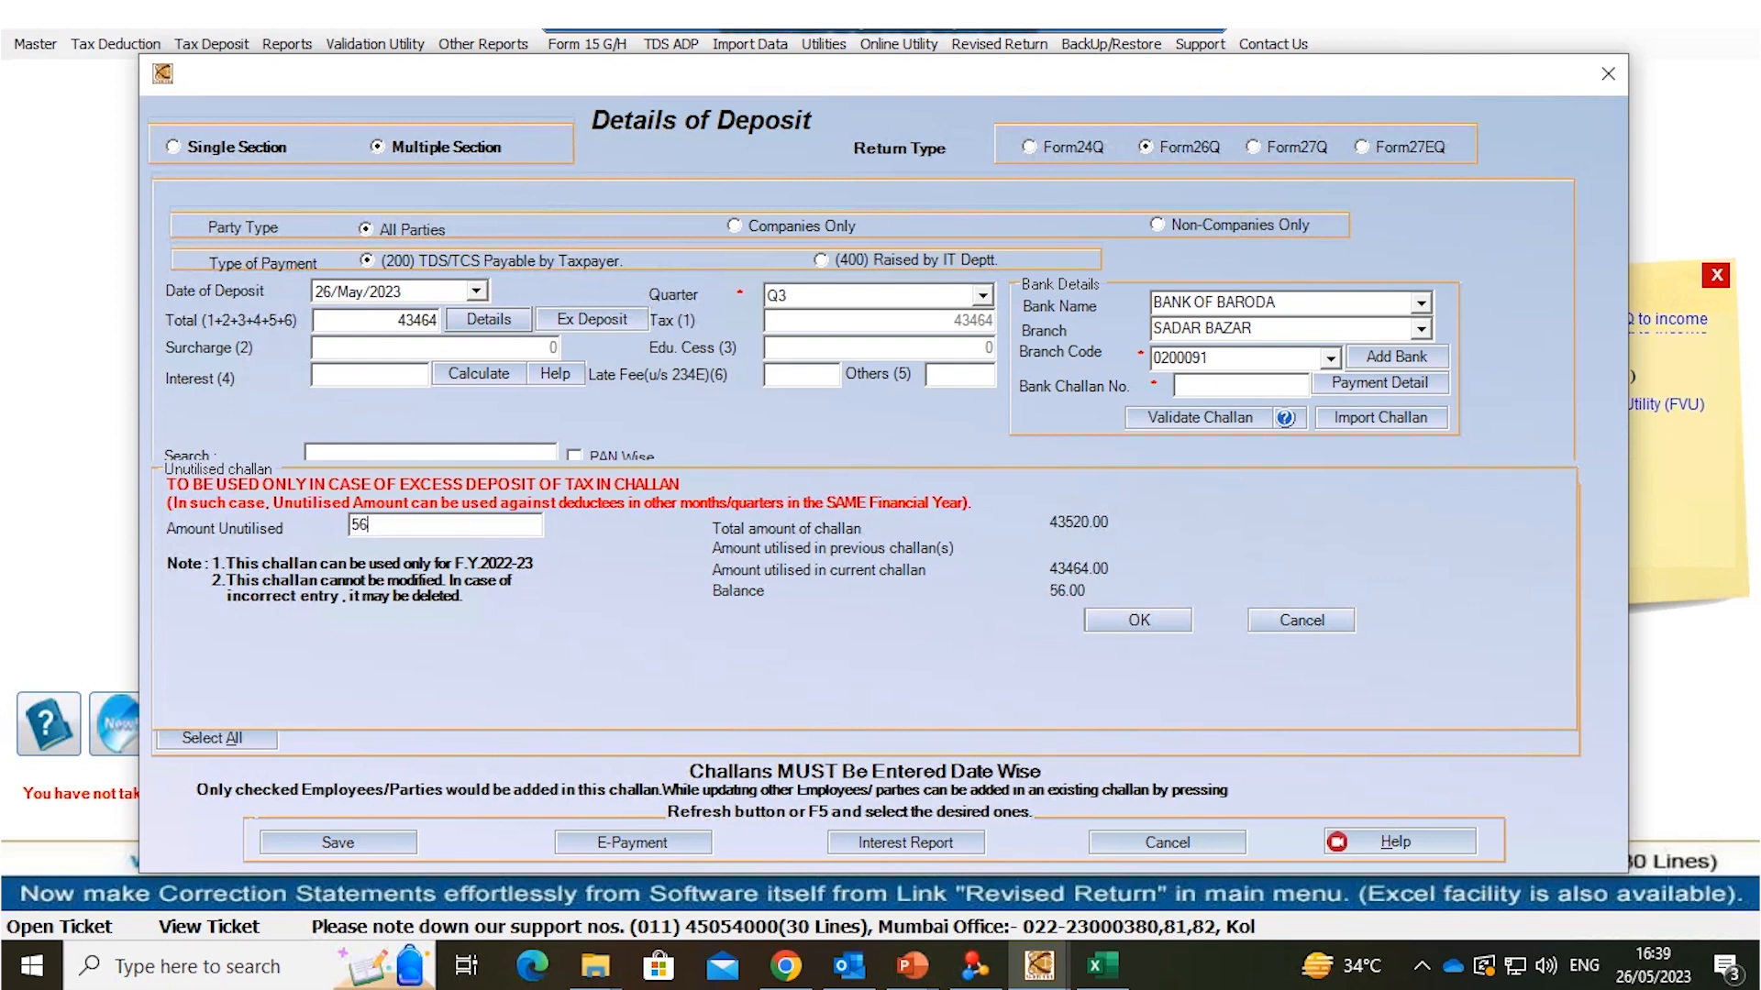
pyautogui.write('536')
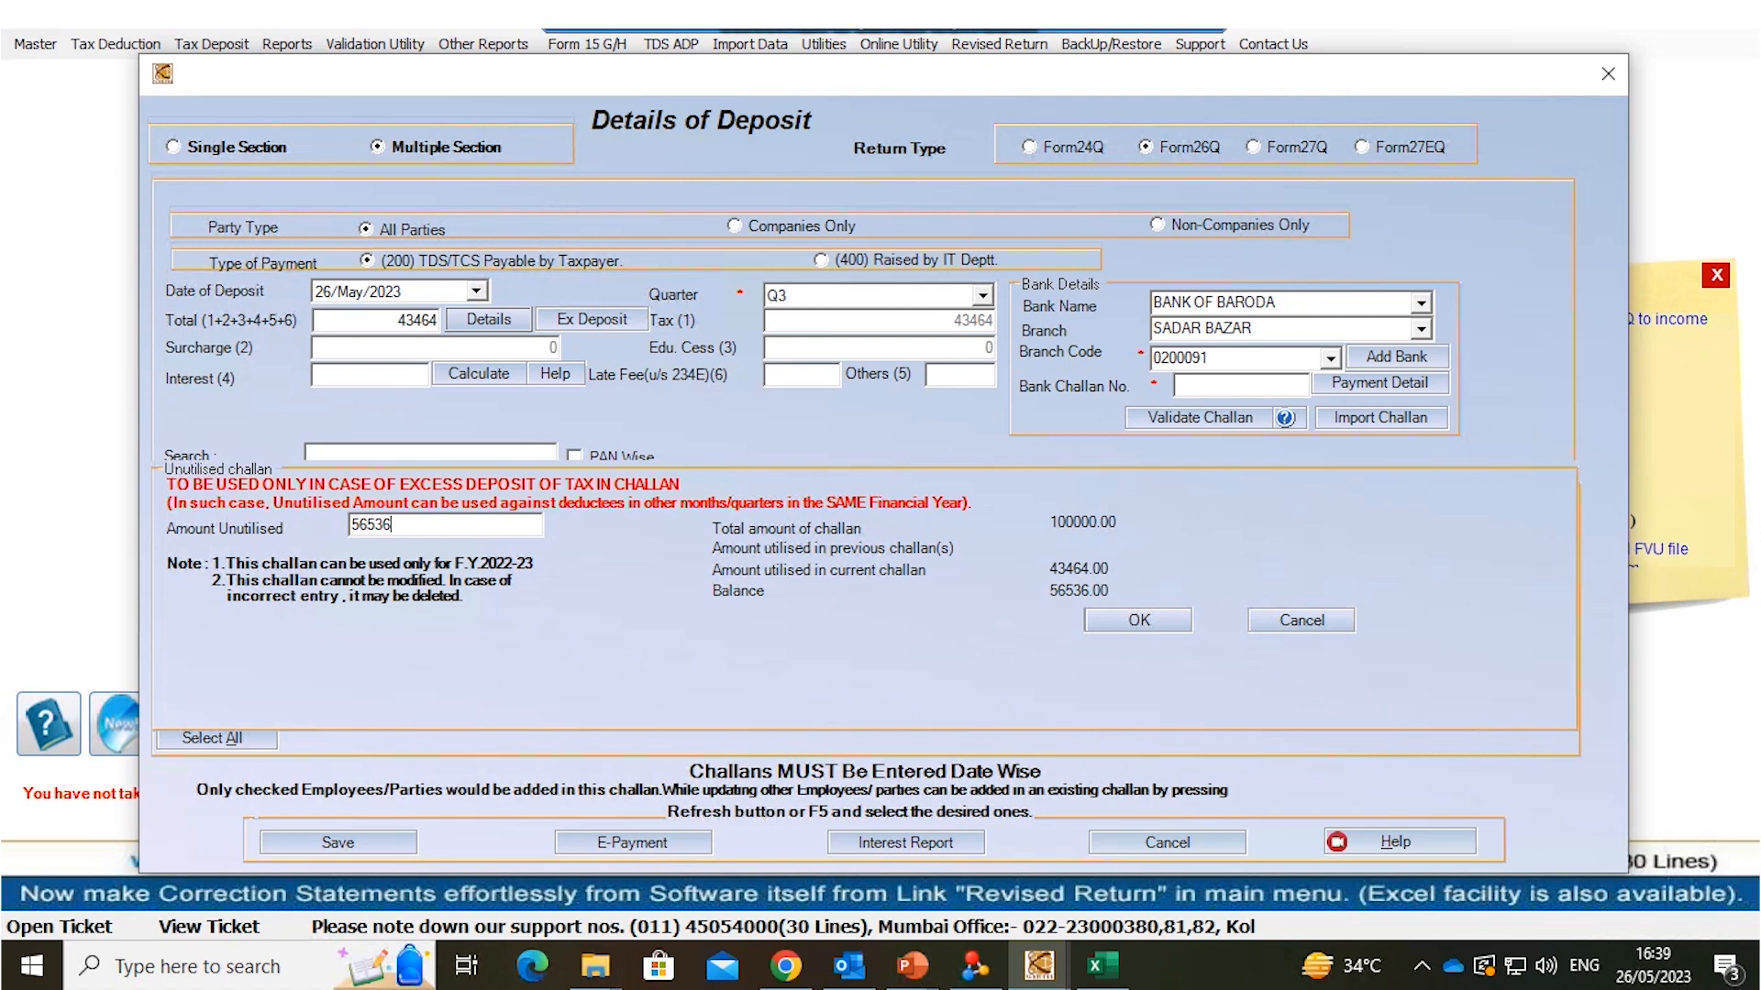
pyautogui.press('Return')
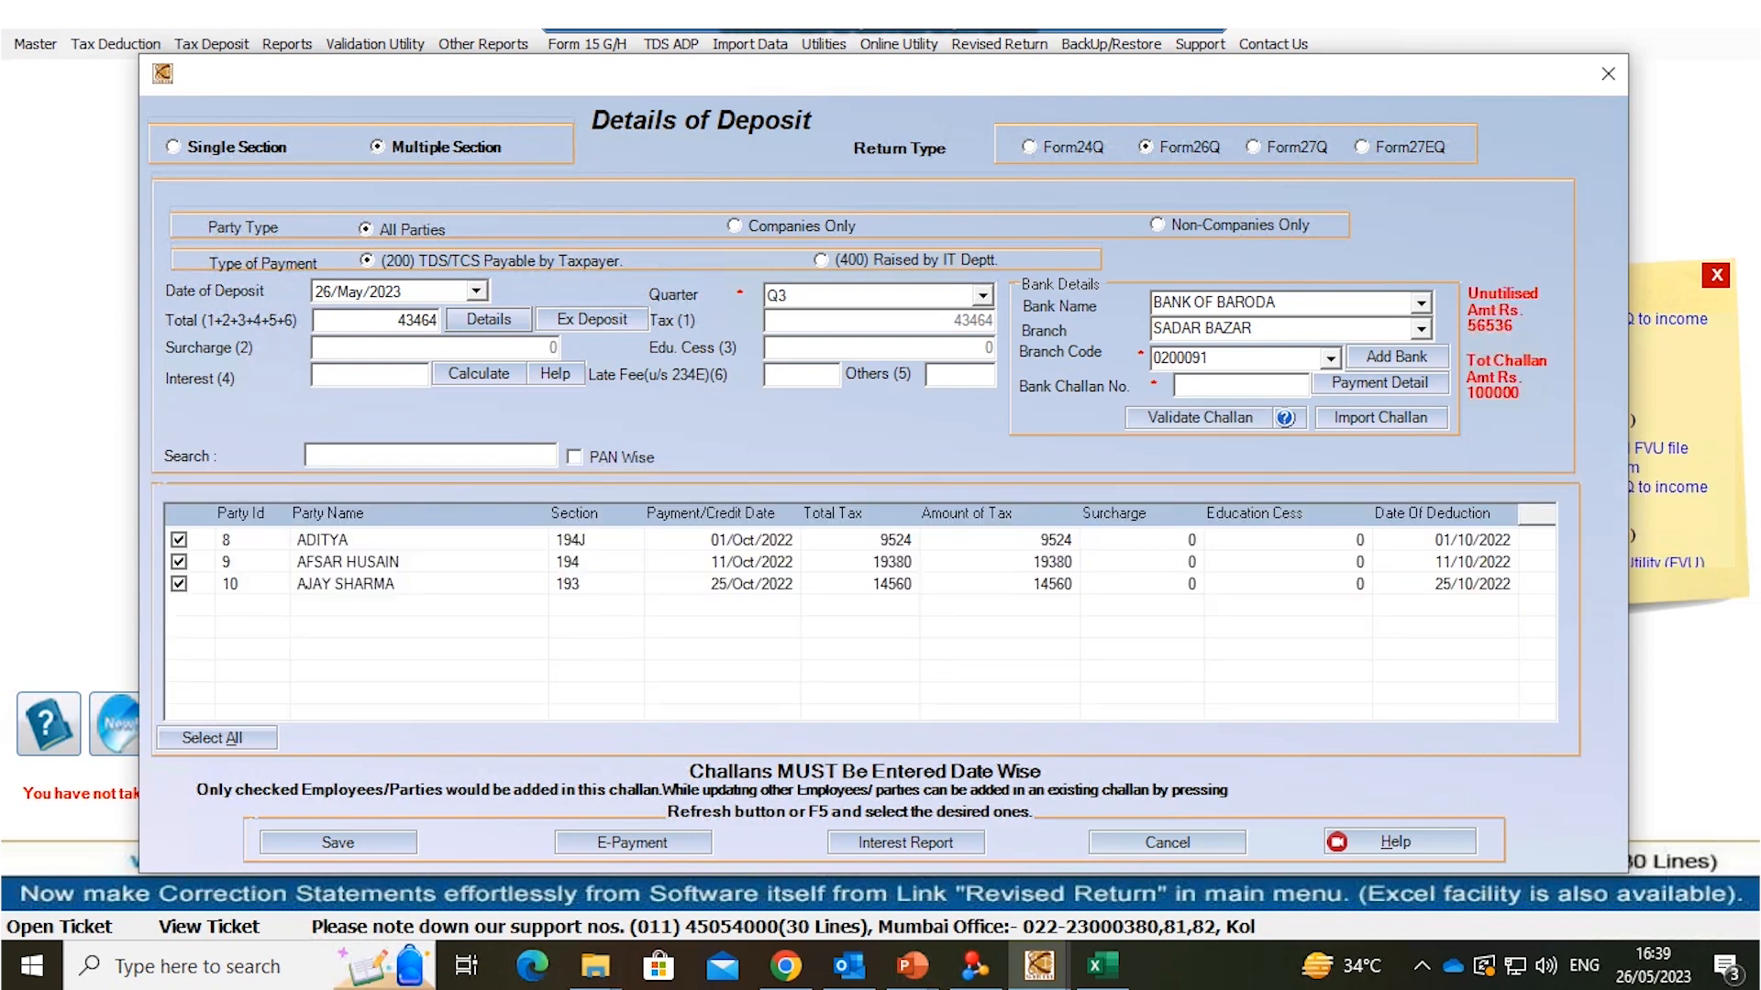
# Enter bank challan number 10032 and deposit date 01/Nov/2022, and save the Q3 deposit
pyautogui.click(1242, 385)
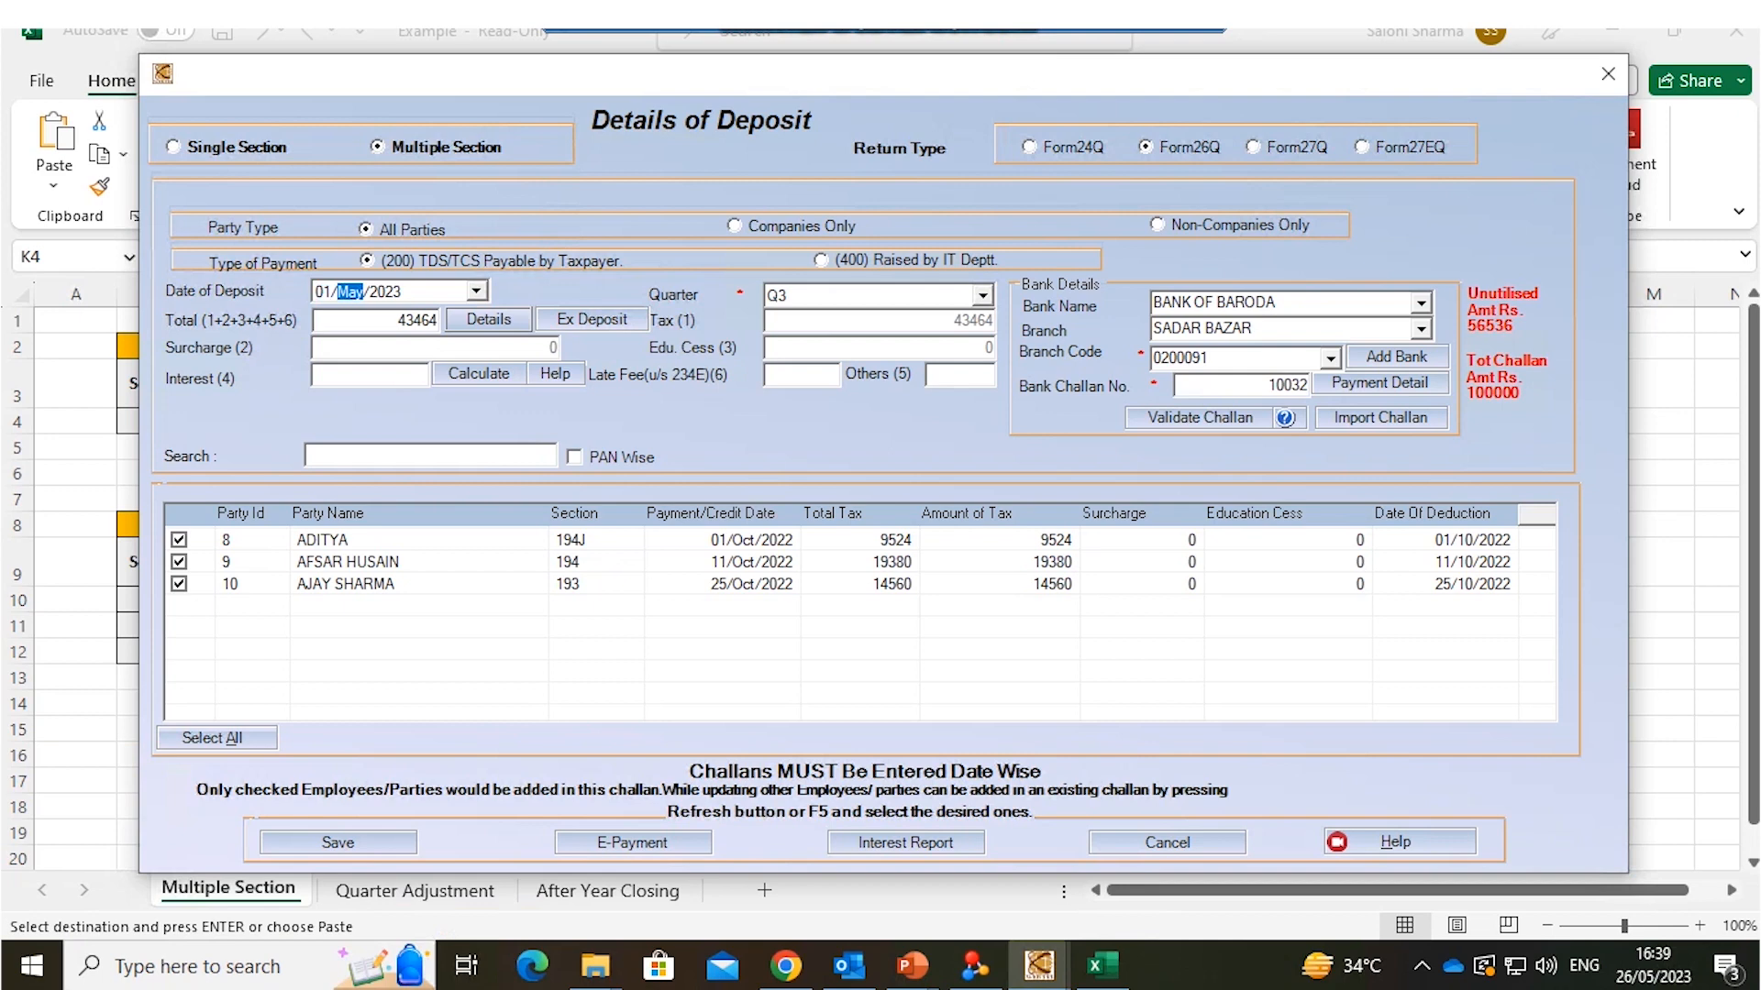
pyautogui.press('Right')
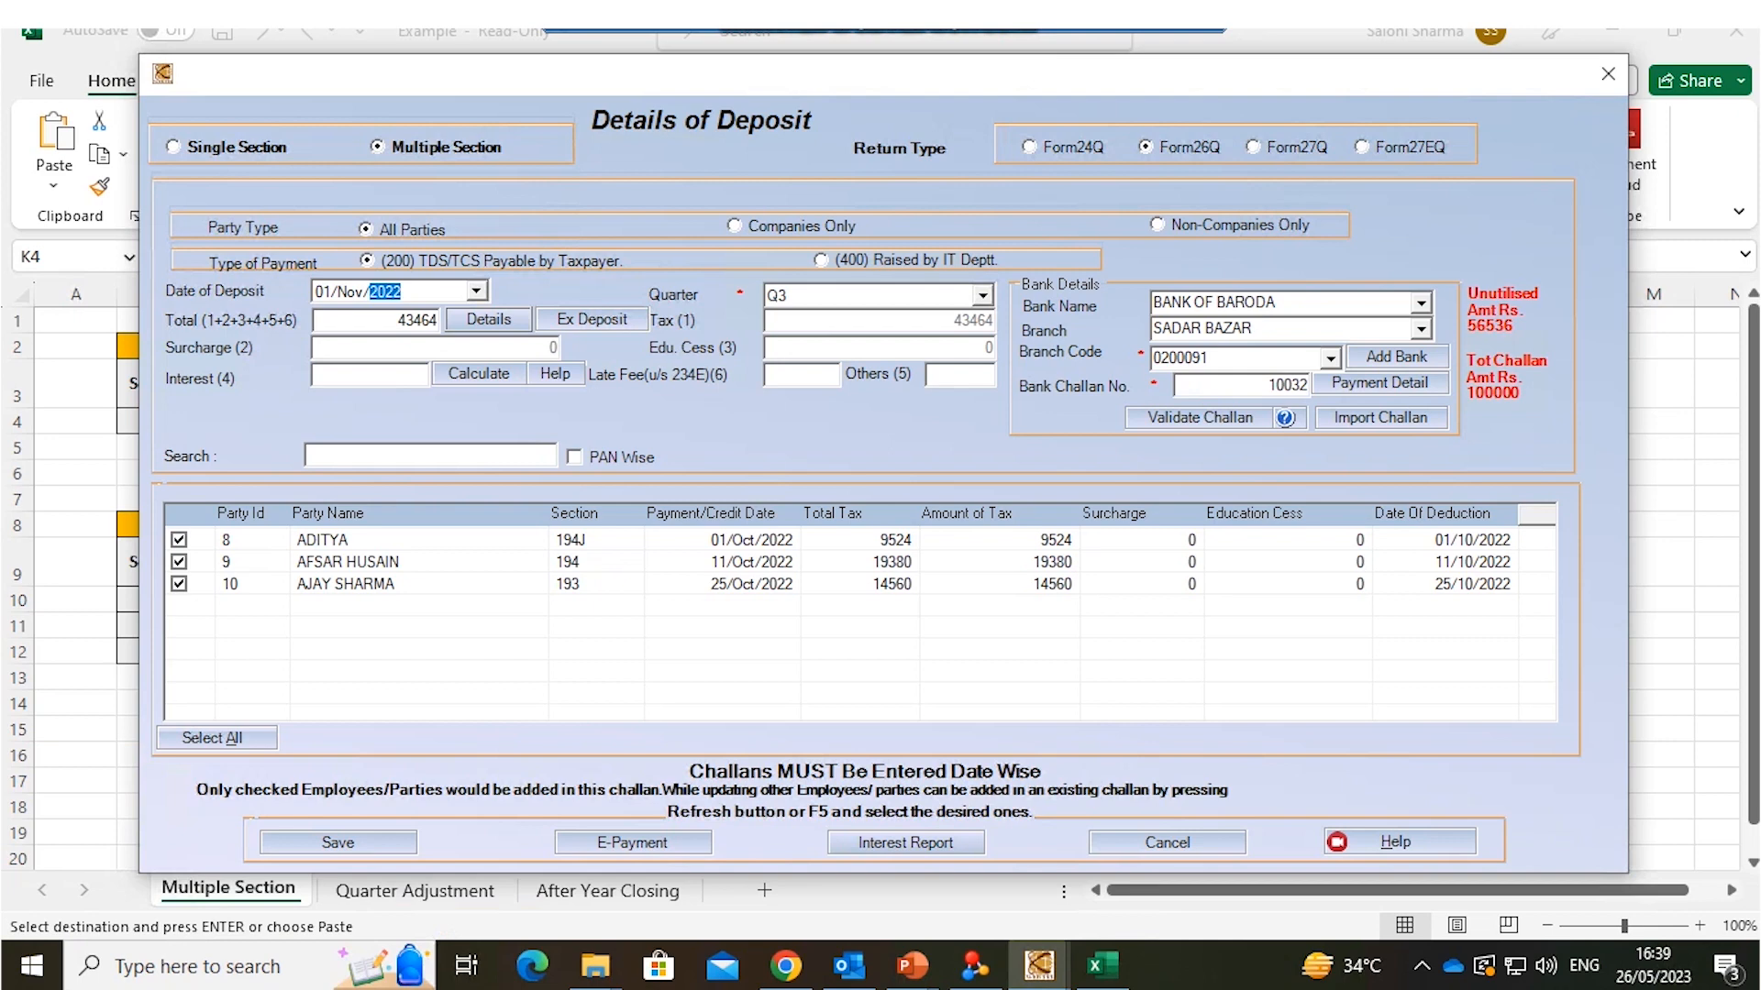
pyautogui.click(338, 842)
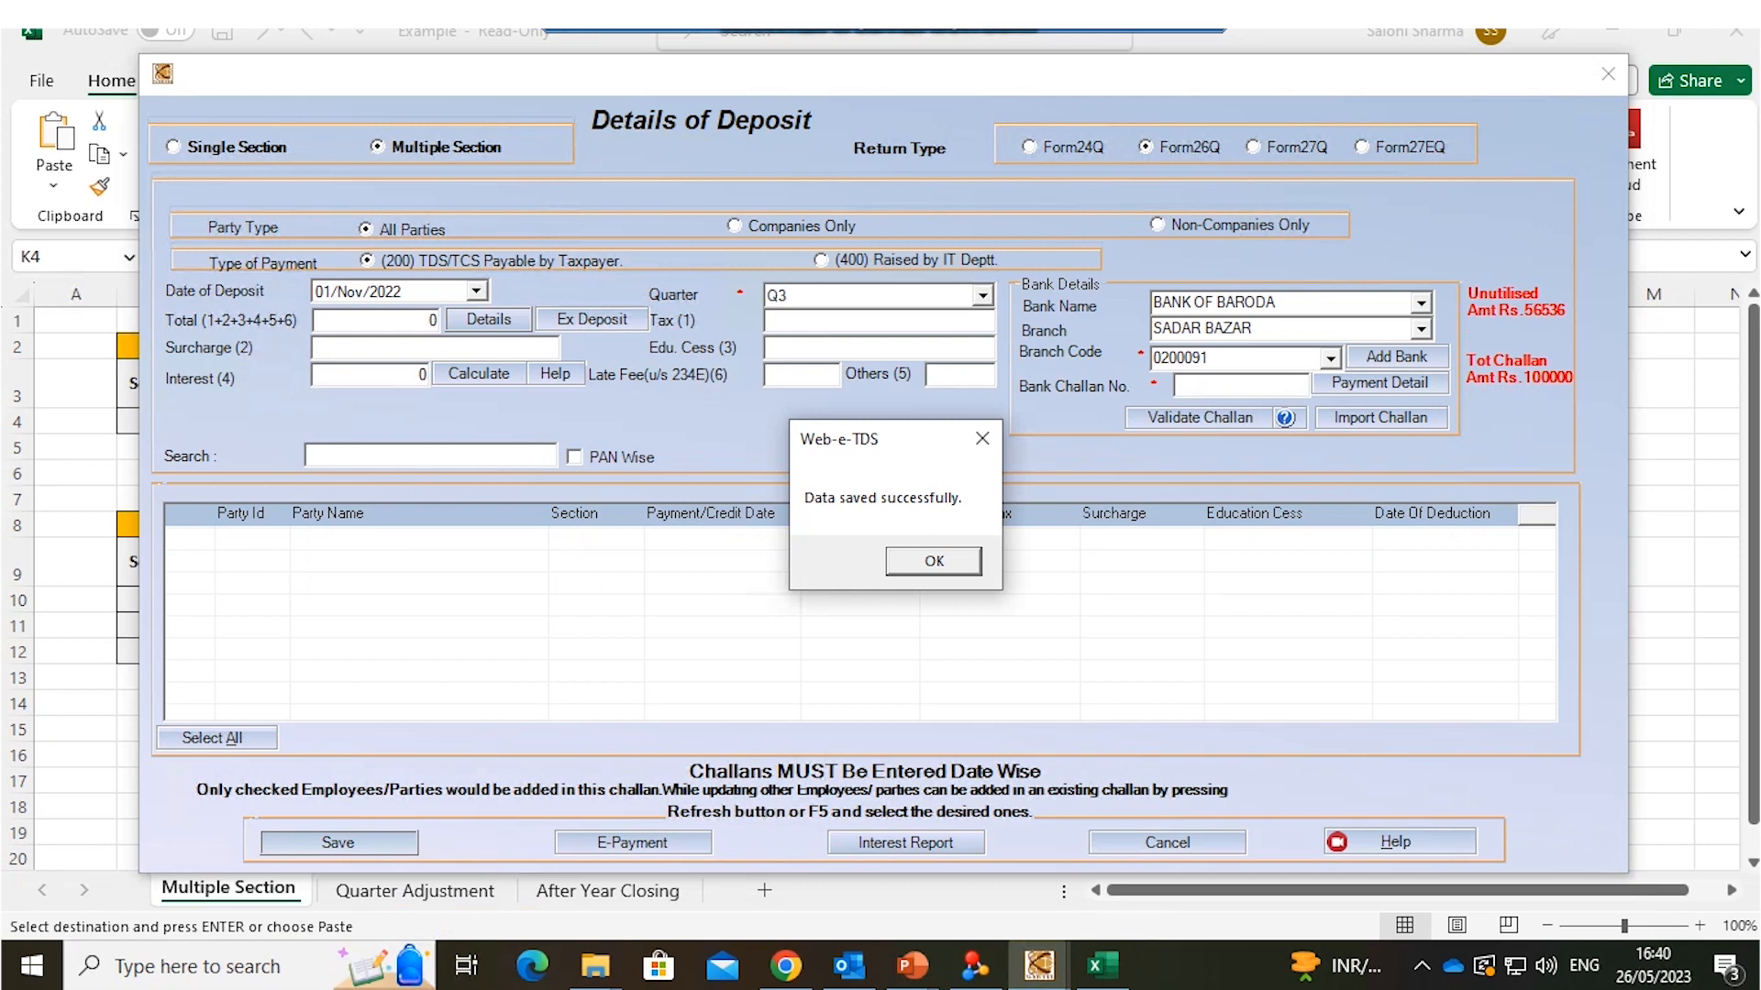
pyautogui.press('Return')
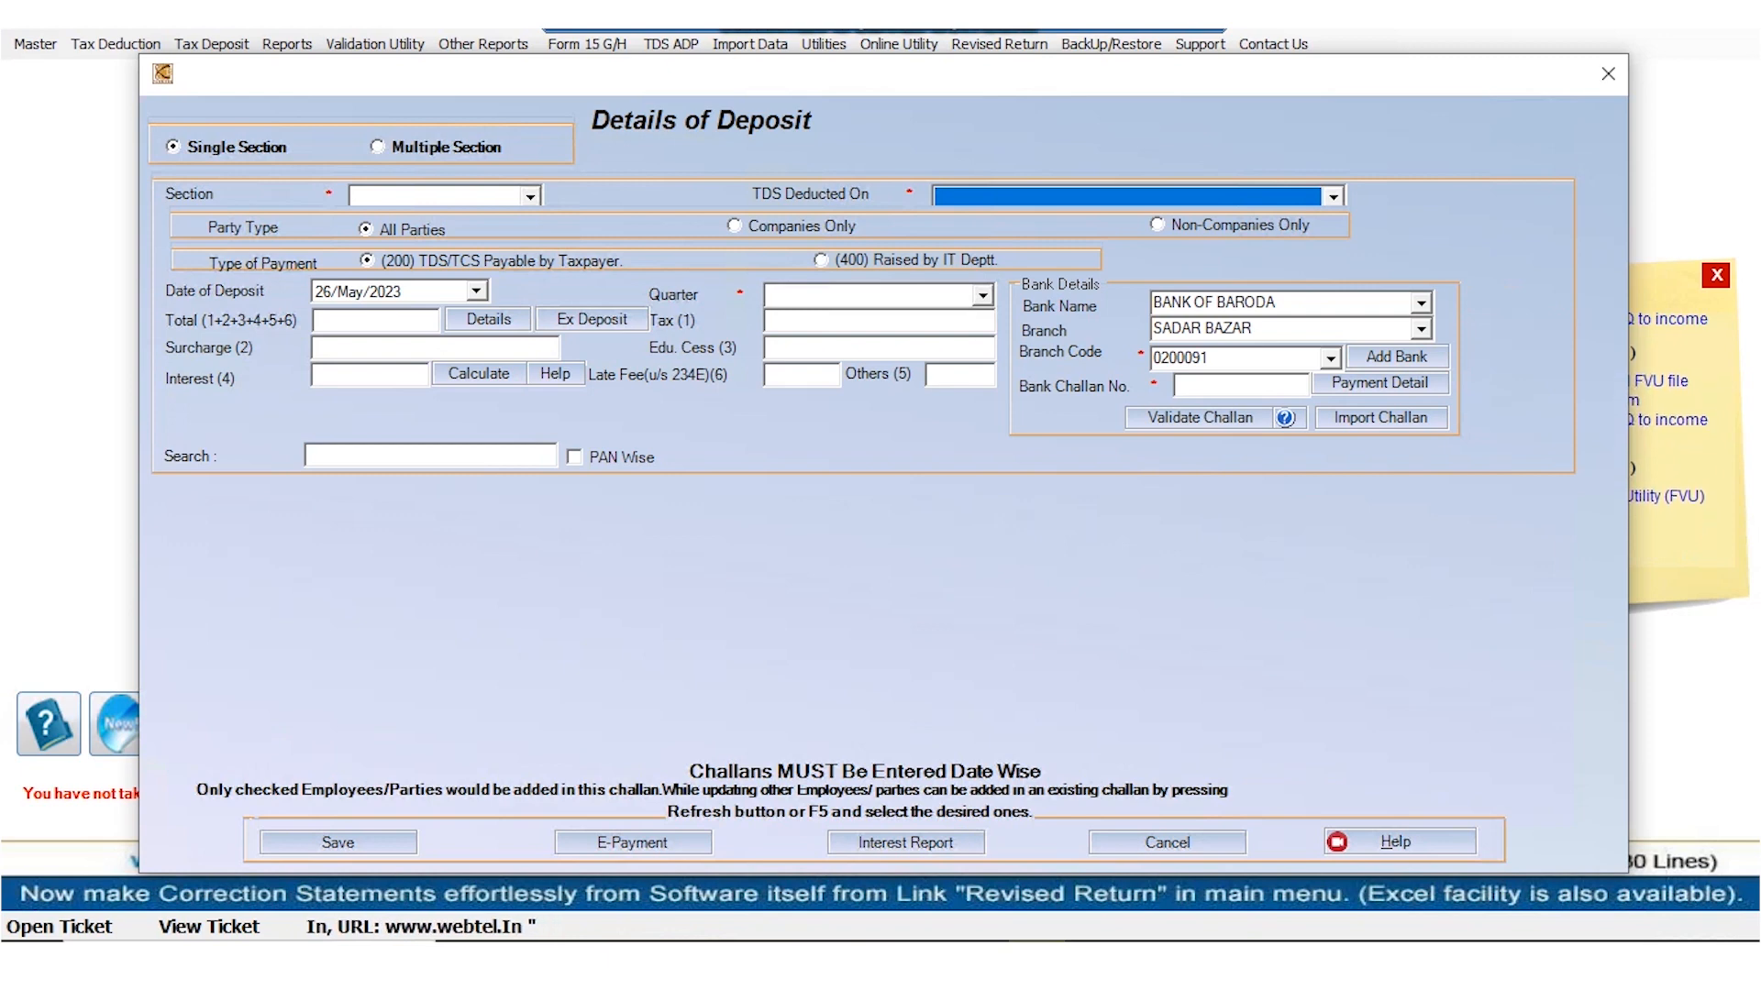
# Set the single-section deposit to section 194J and quarter Q4, and load the deductee details
pyautogui.click(530, 196)
pyautogui.scroll(-1, 435, 271)
pyautogui.scroll(-4, 436, 279)
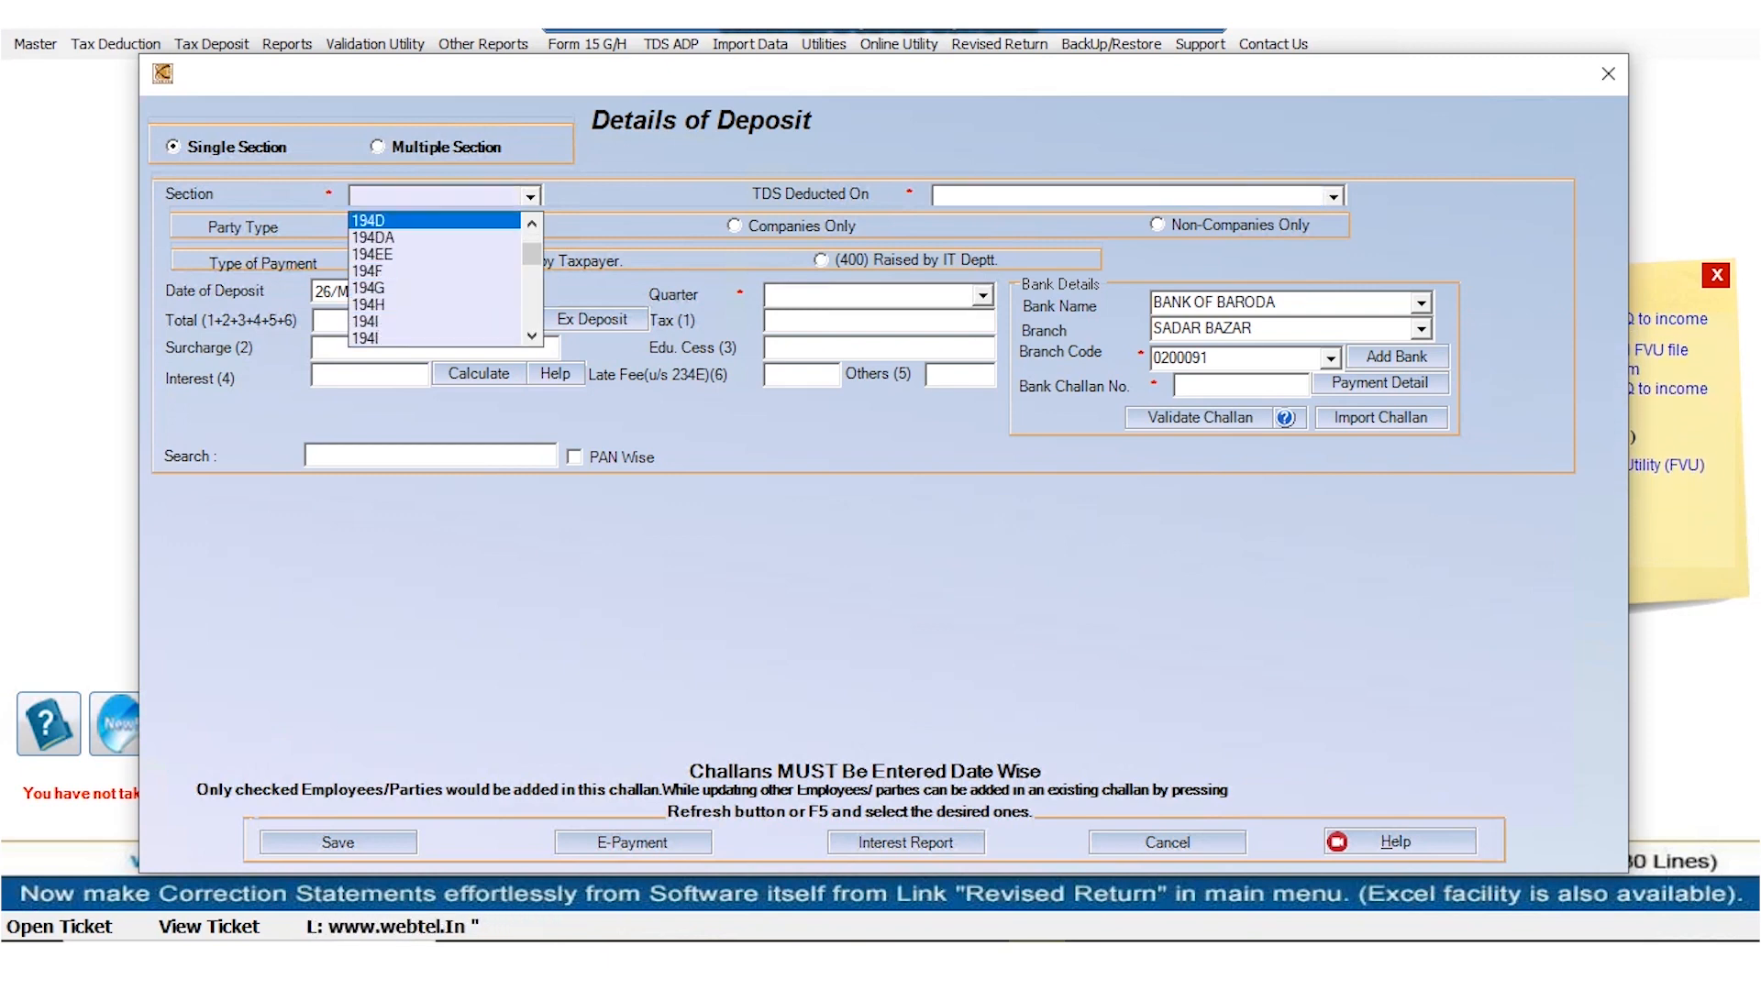
pyautogui.click(435, 288)
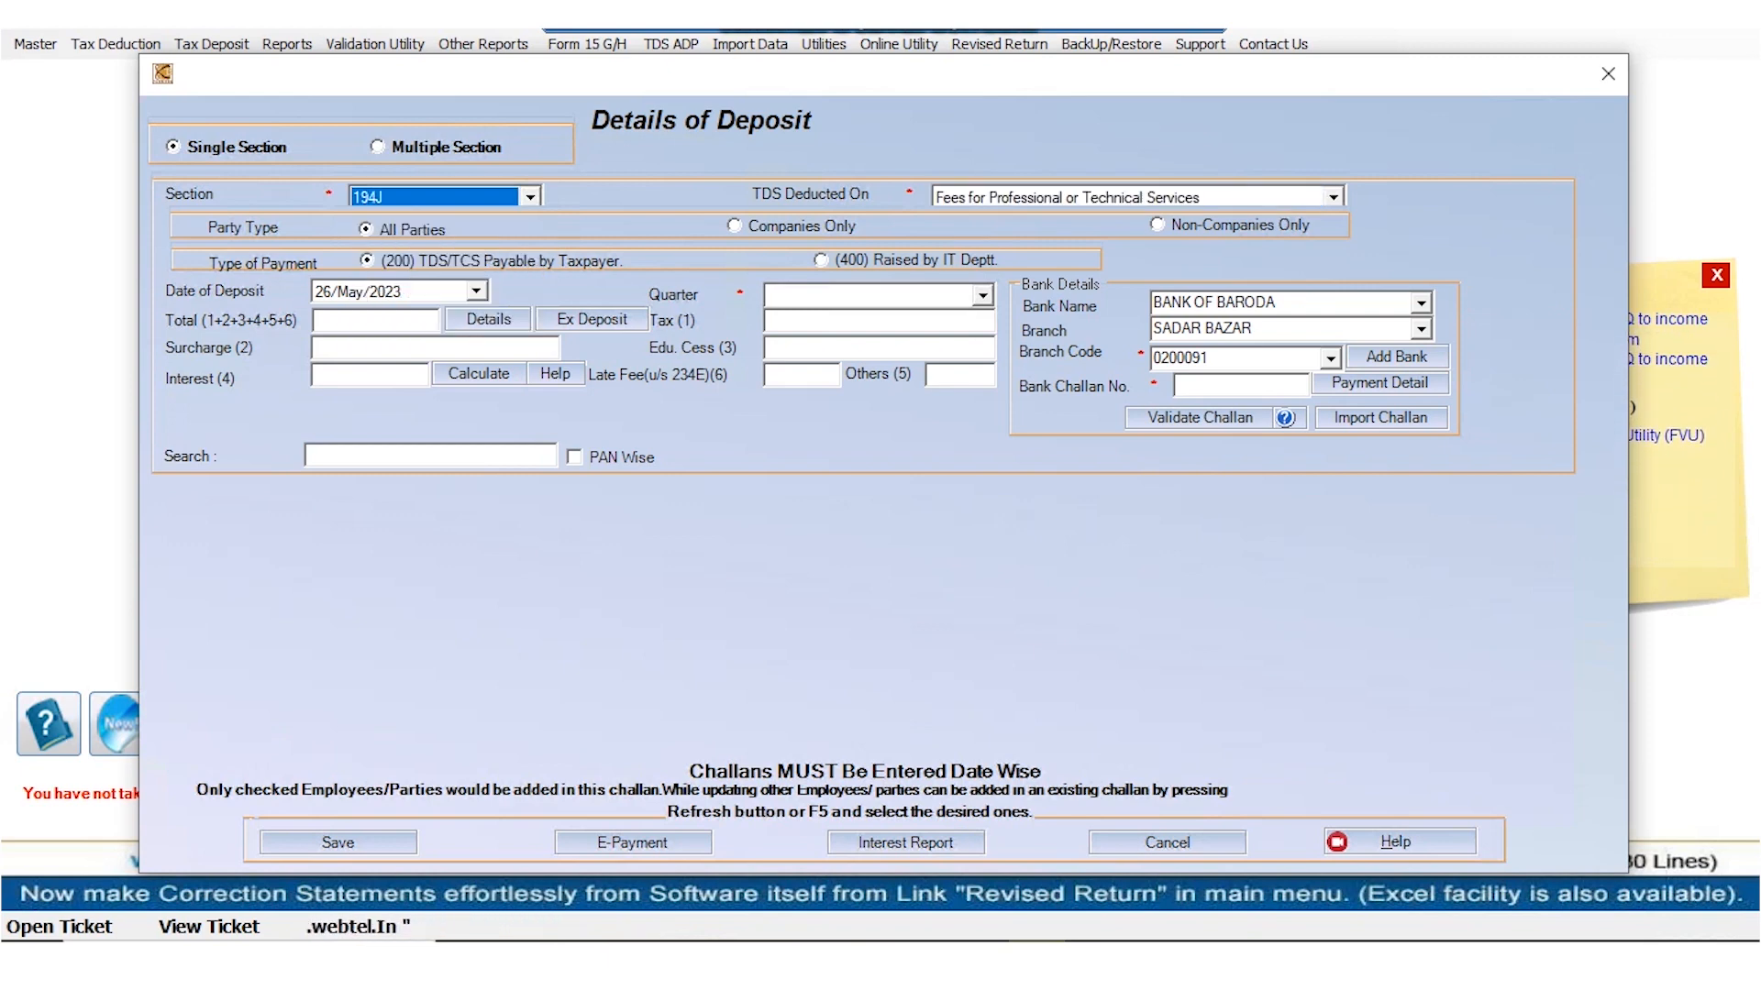
pyautogui.click(982, 295)
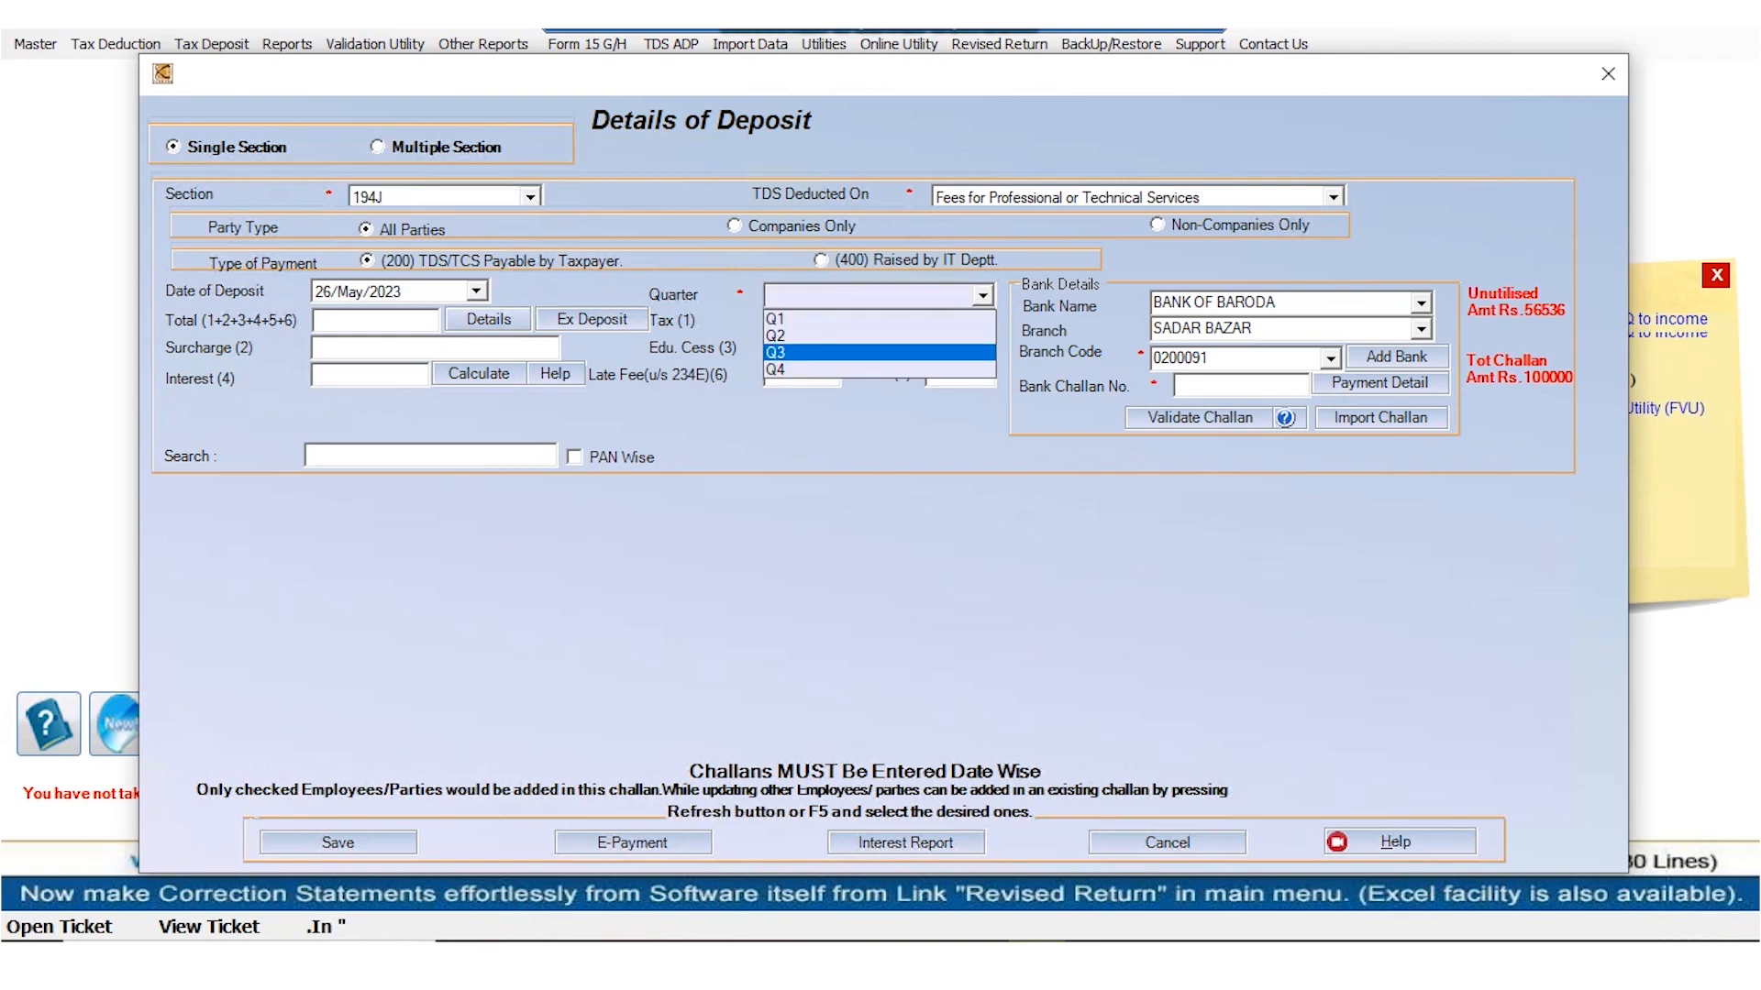
pyautogui.click(879, 369)
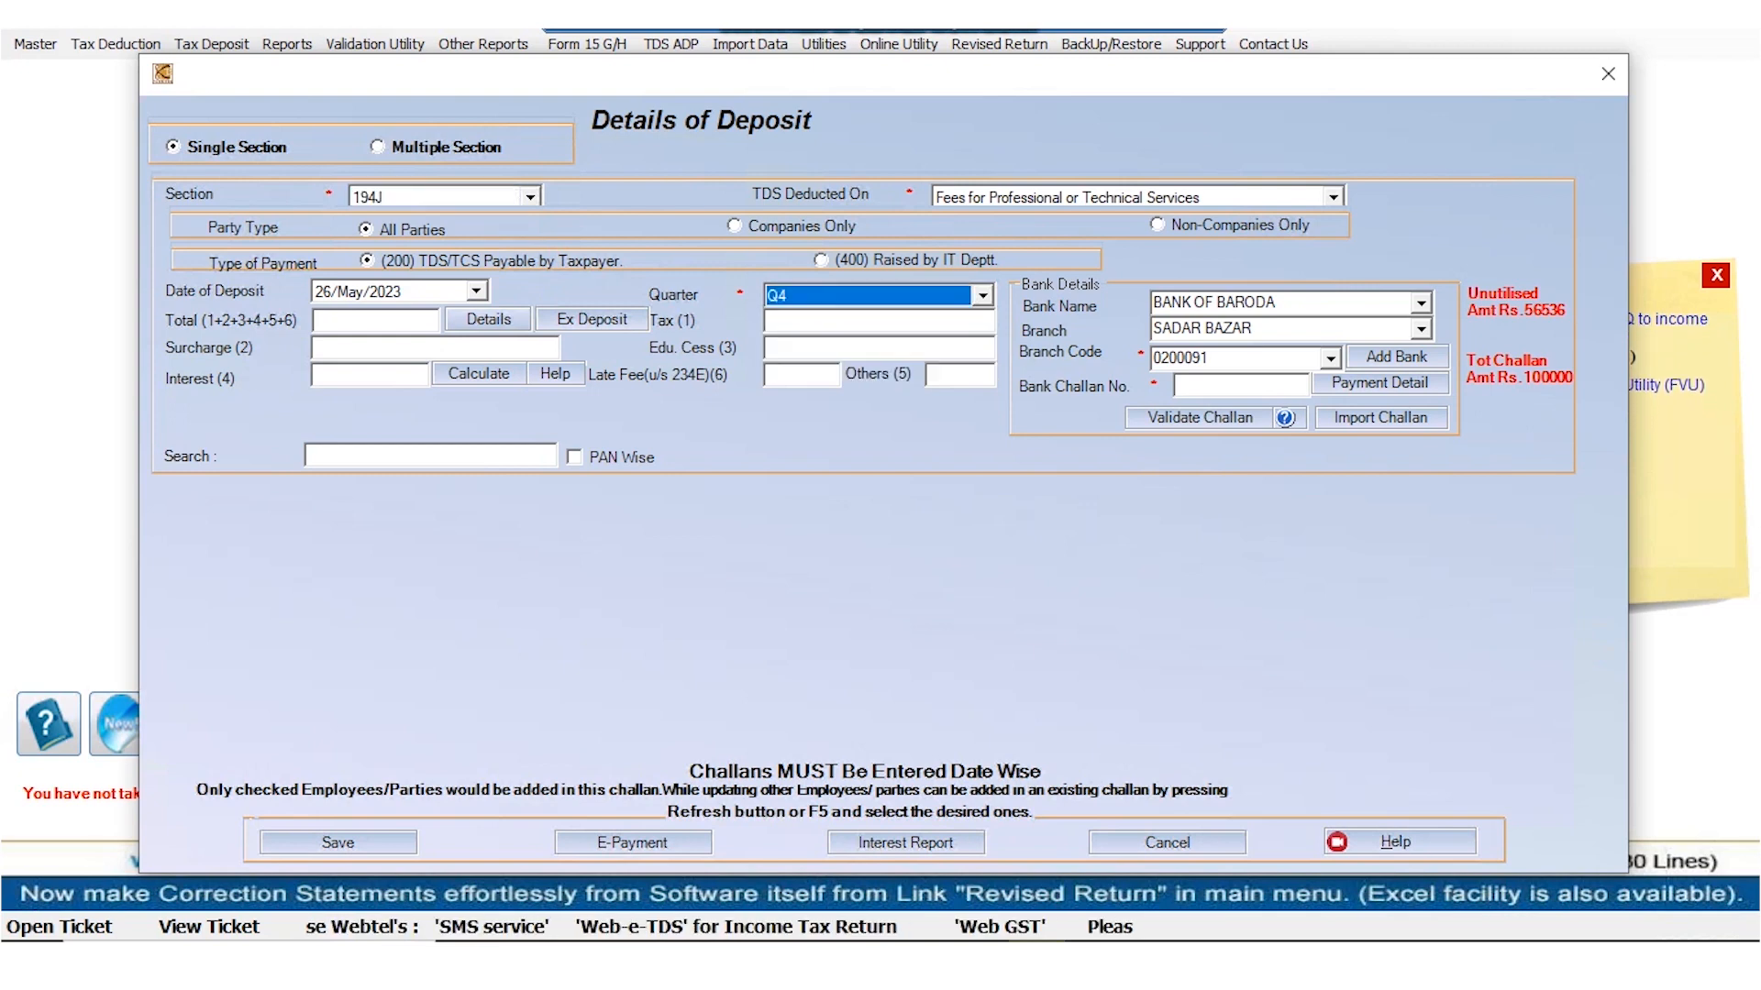
pyautogui.click(488, 319)
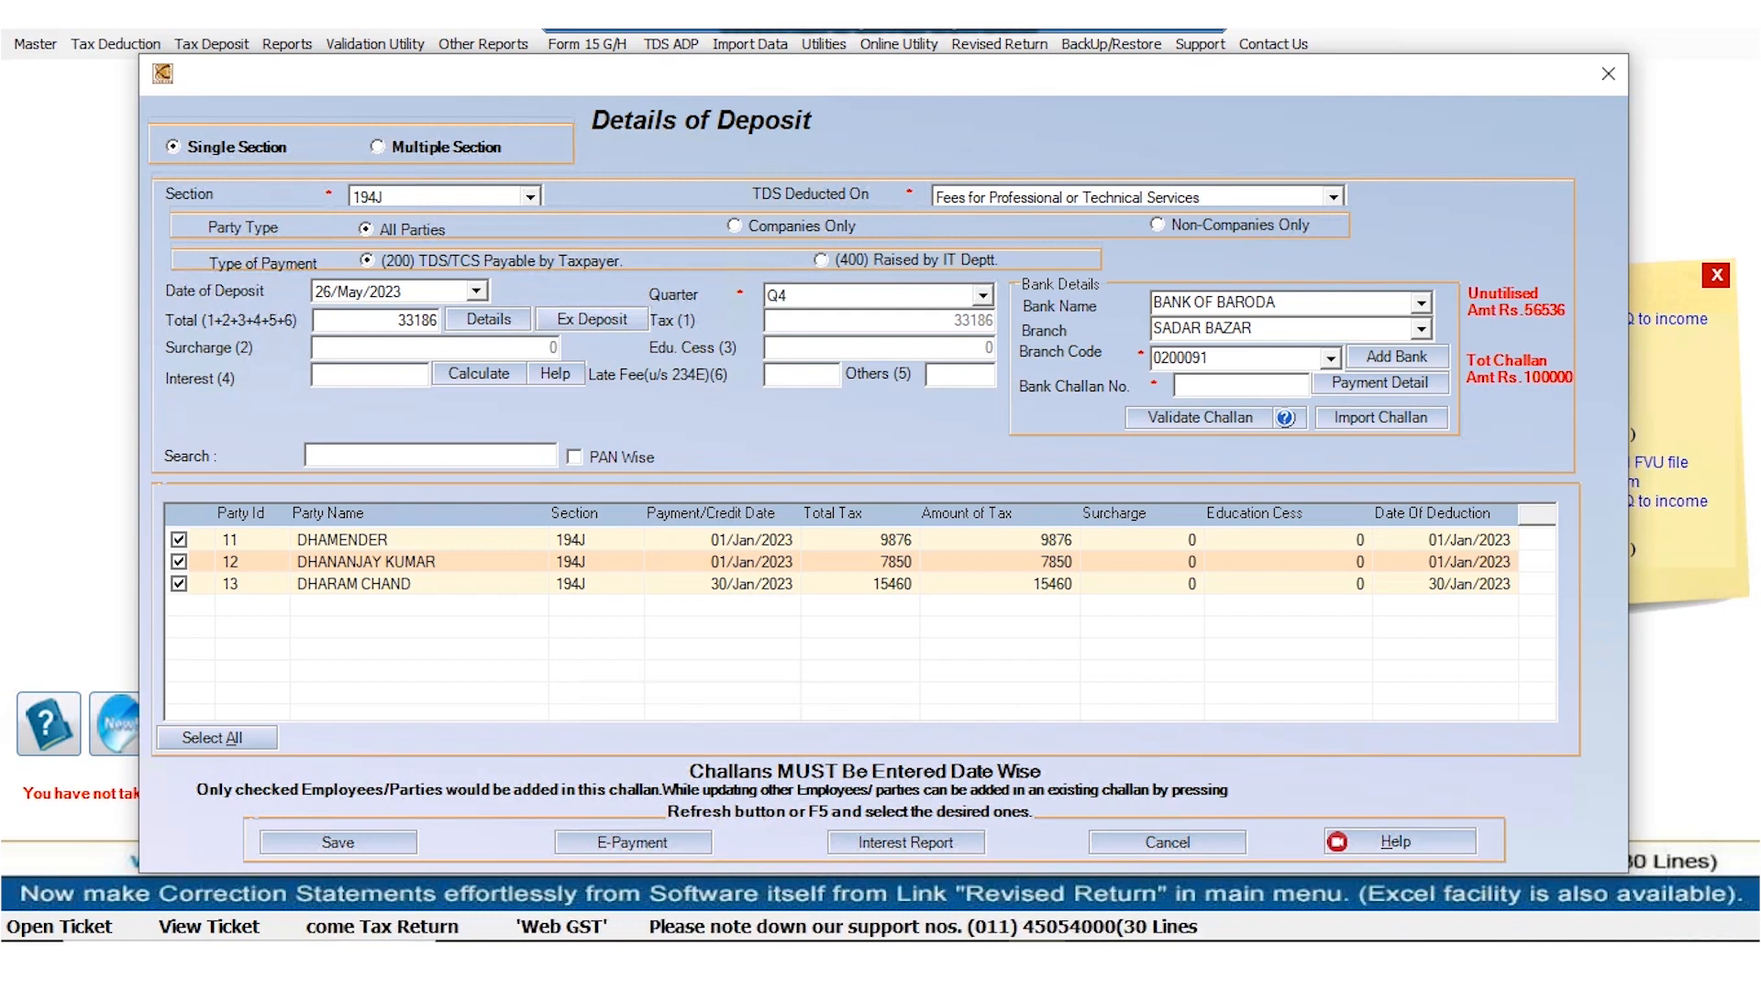
# Apply the unutilised balance of challan 10032 to the Q4 deductees and save the deposit
pyautogui.press('Return')
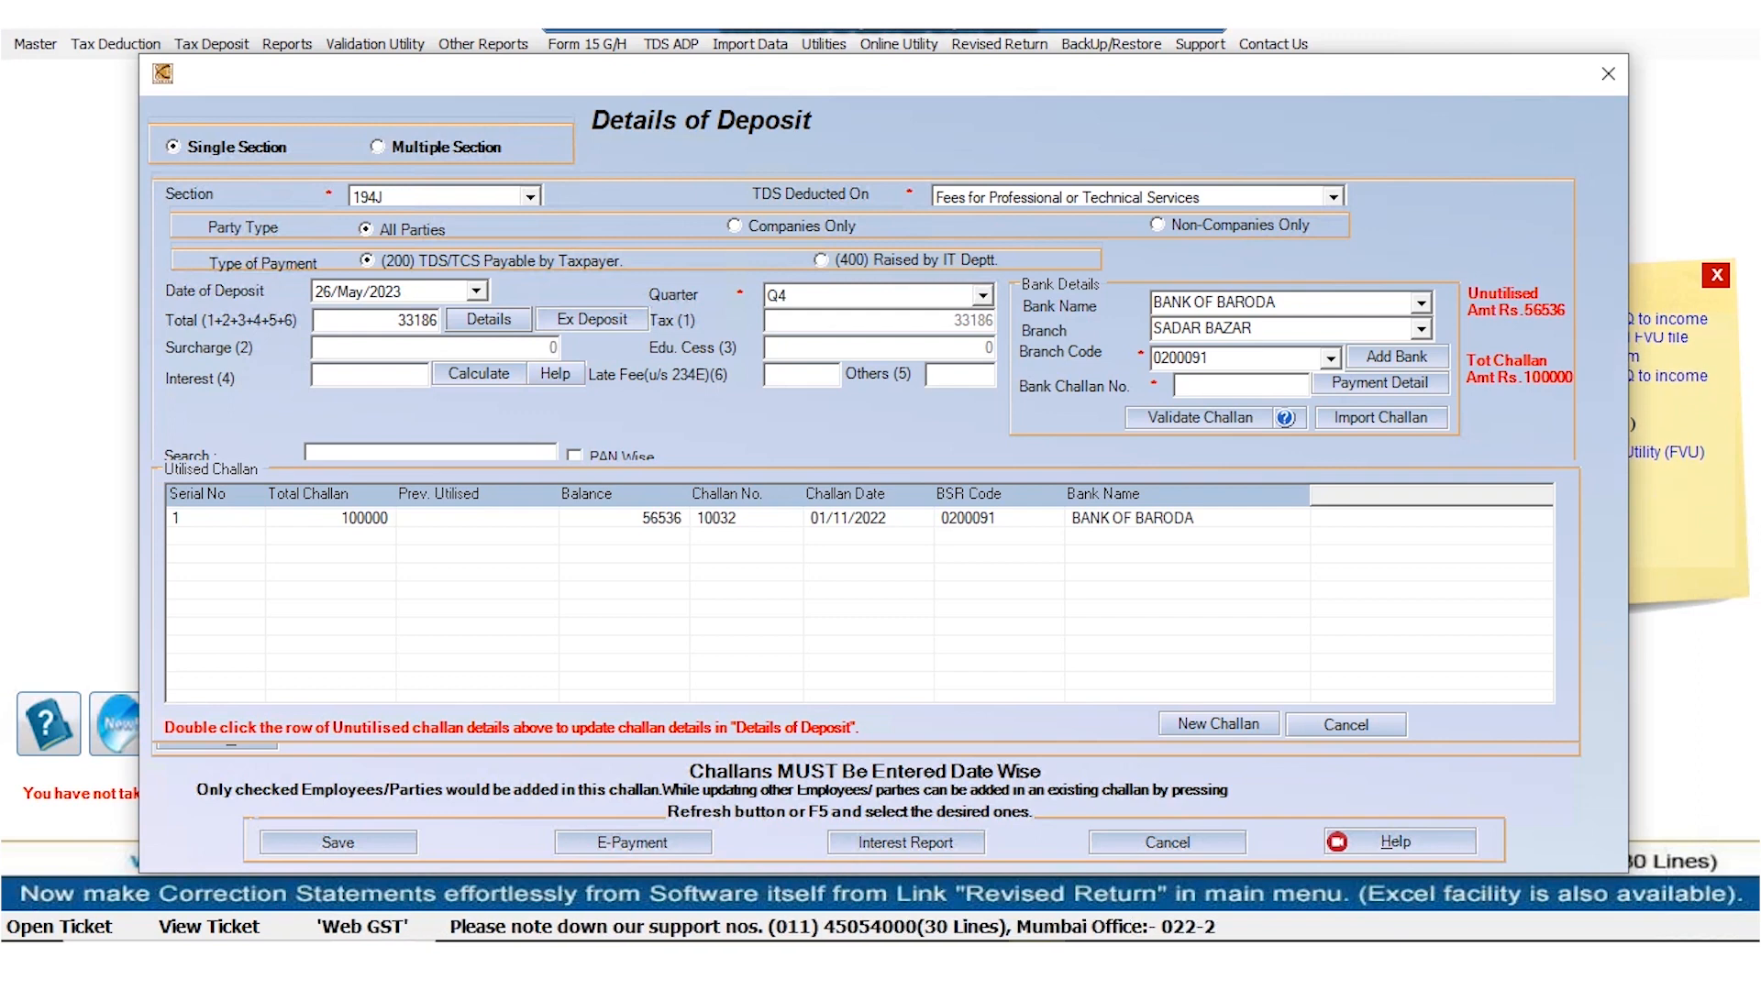
pyautogui.click(738, 519)
pyautogui.doubleClick(737, 518)
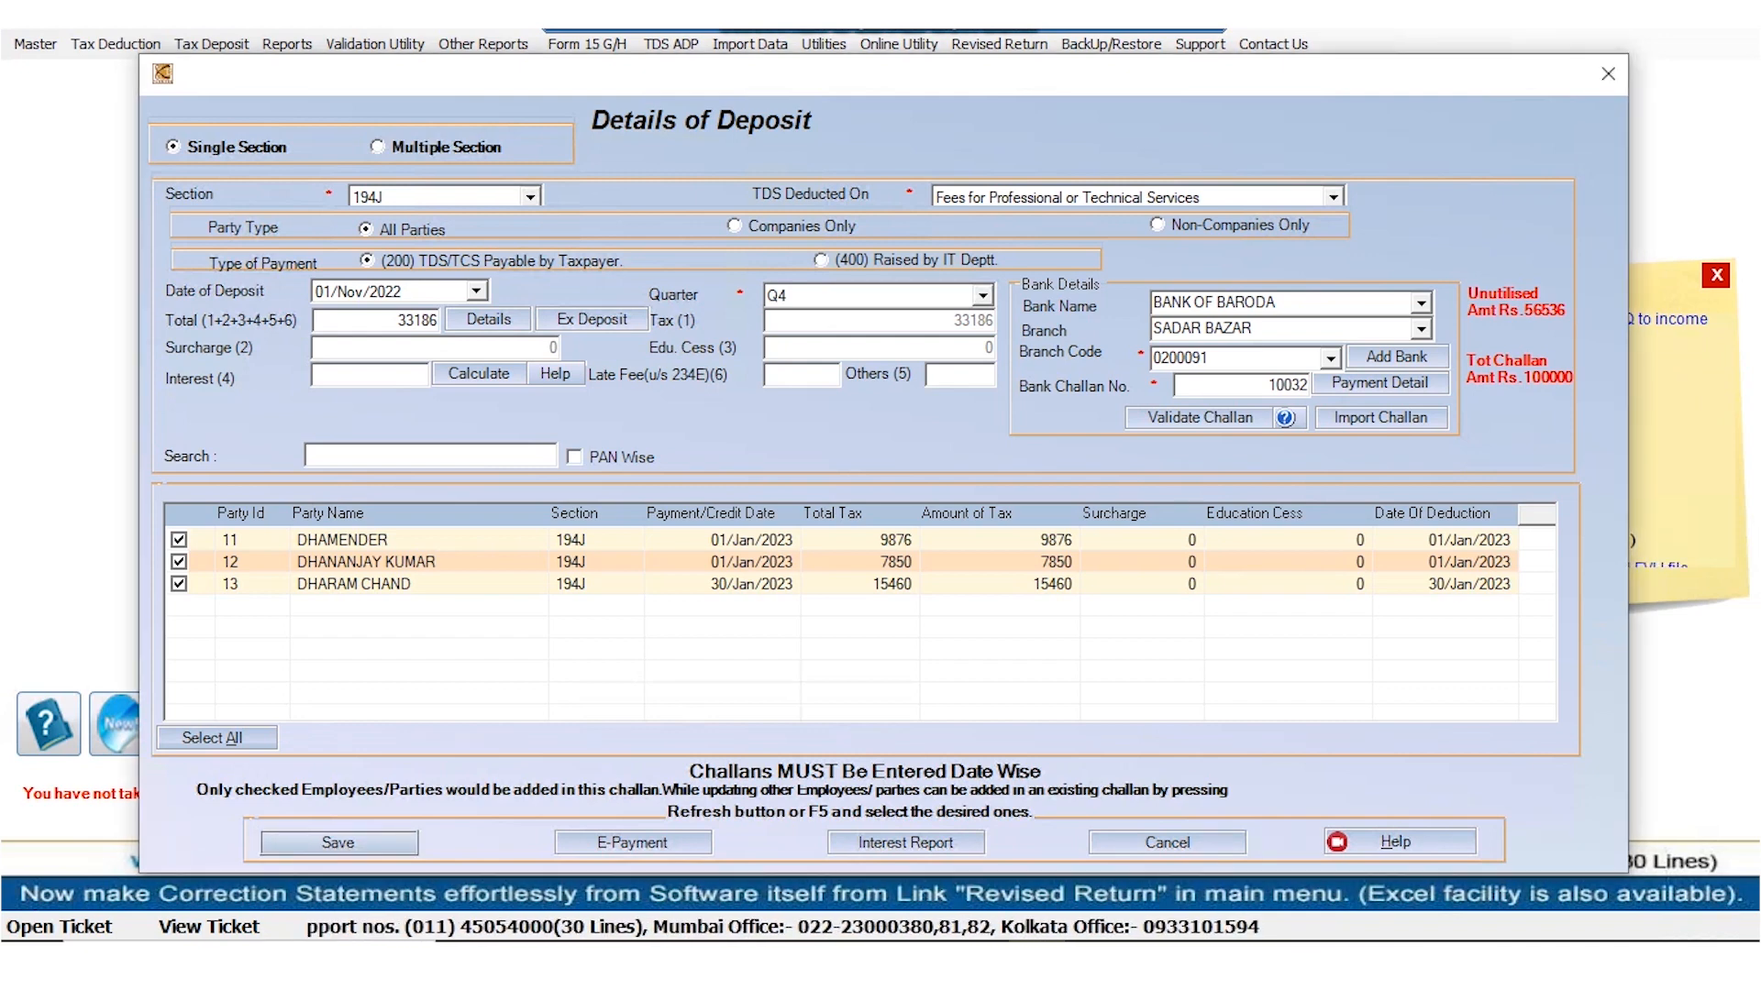
pyautogui.press('Return')
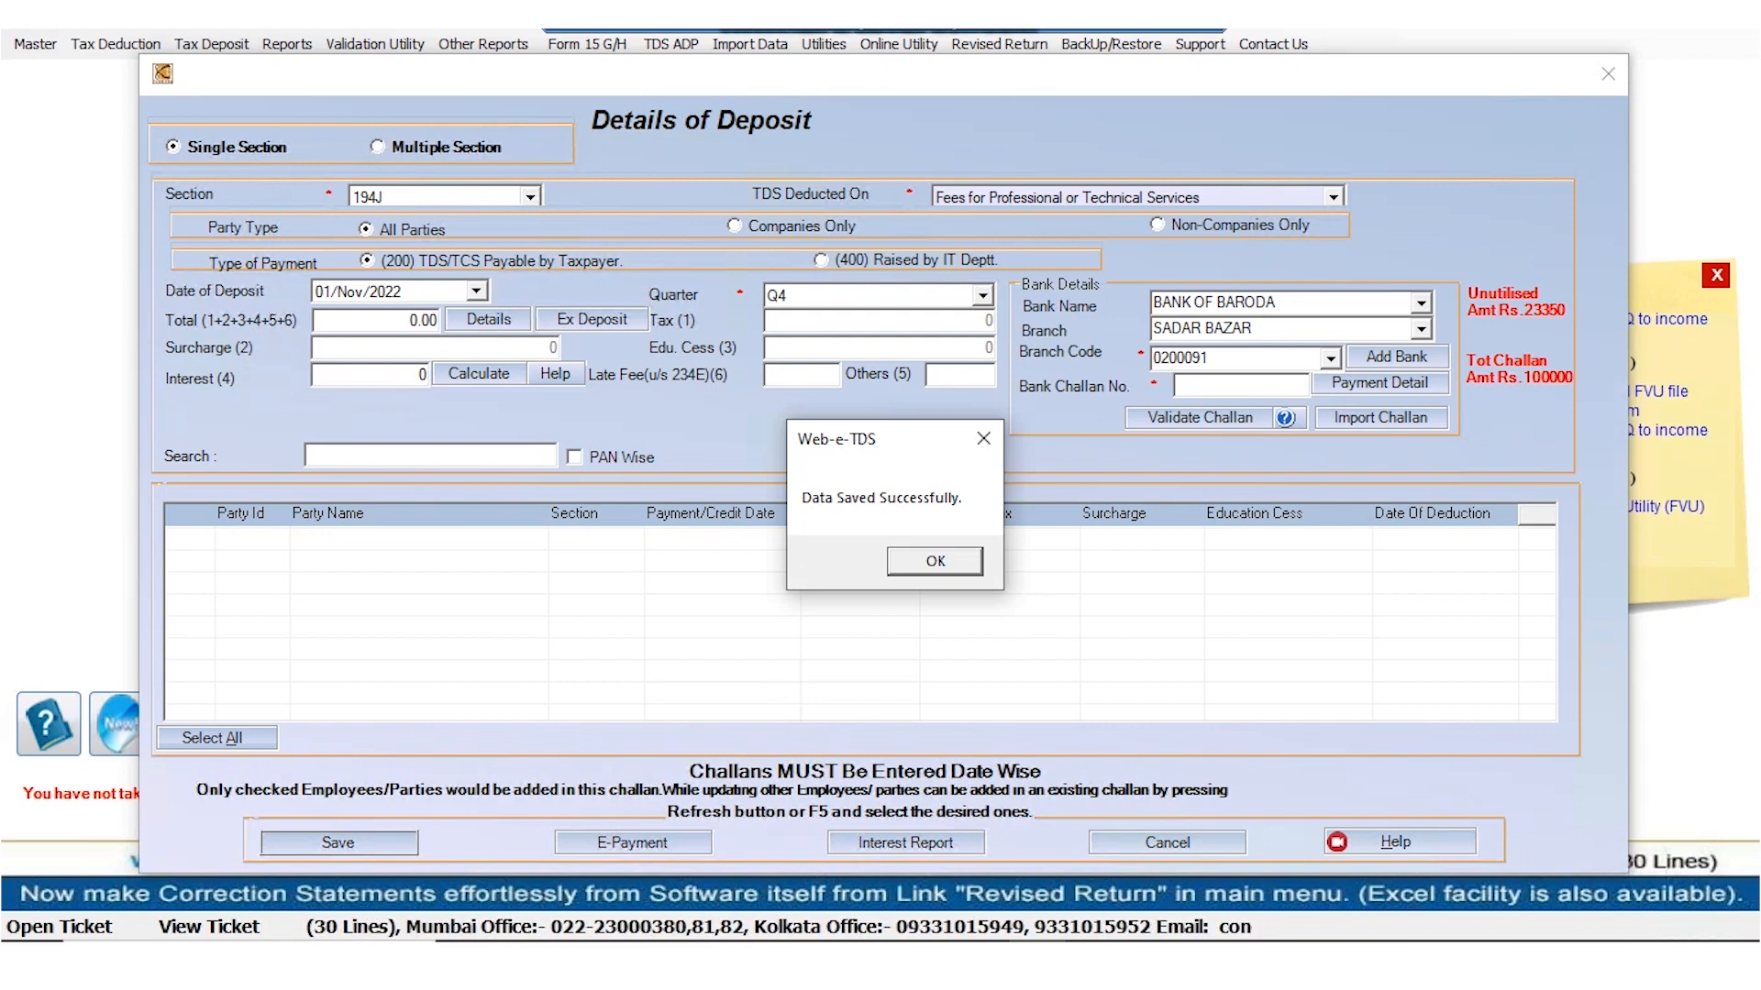
pyautogui.press('Return')
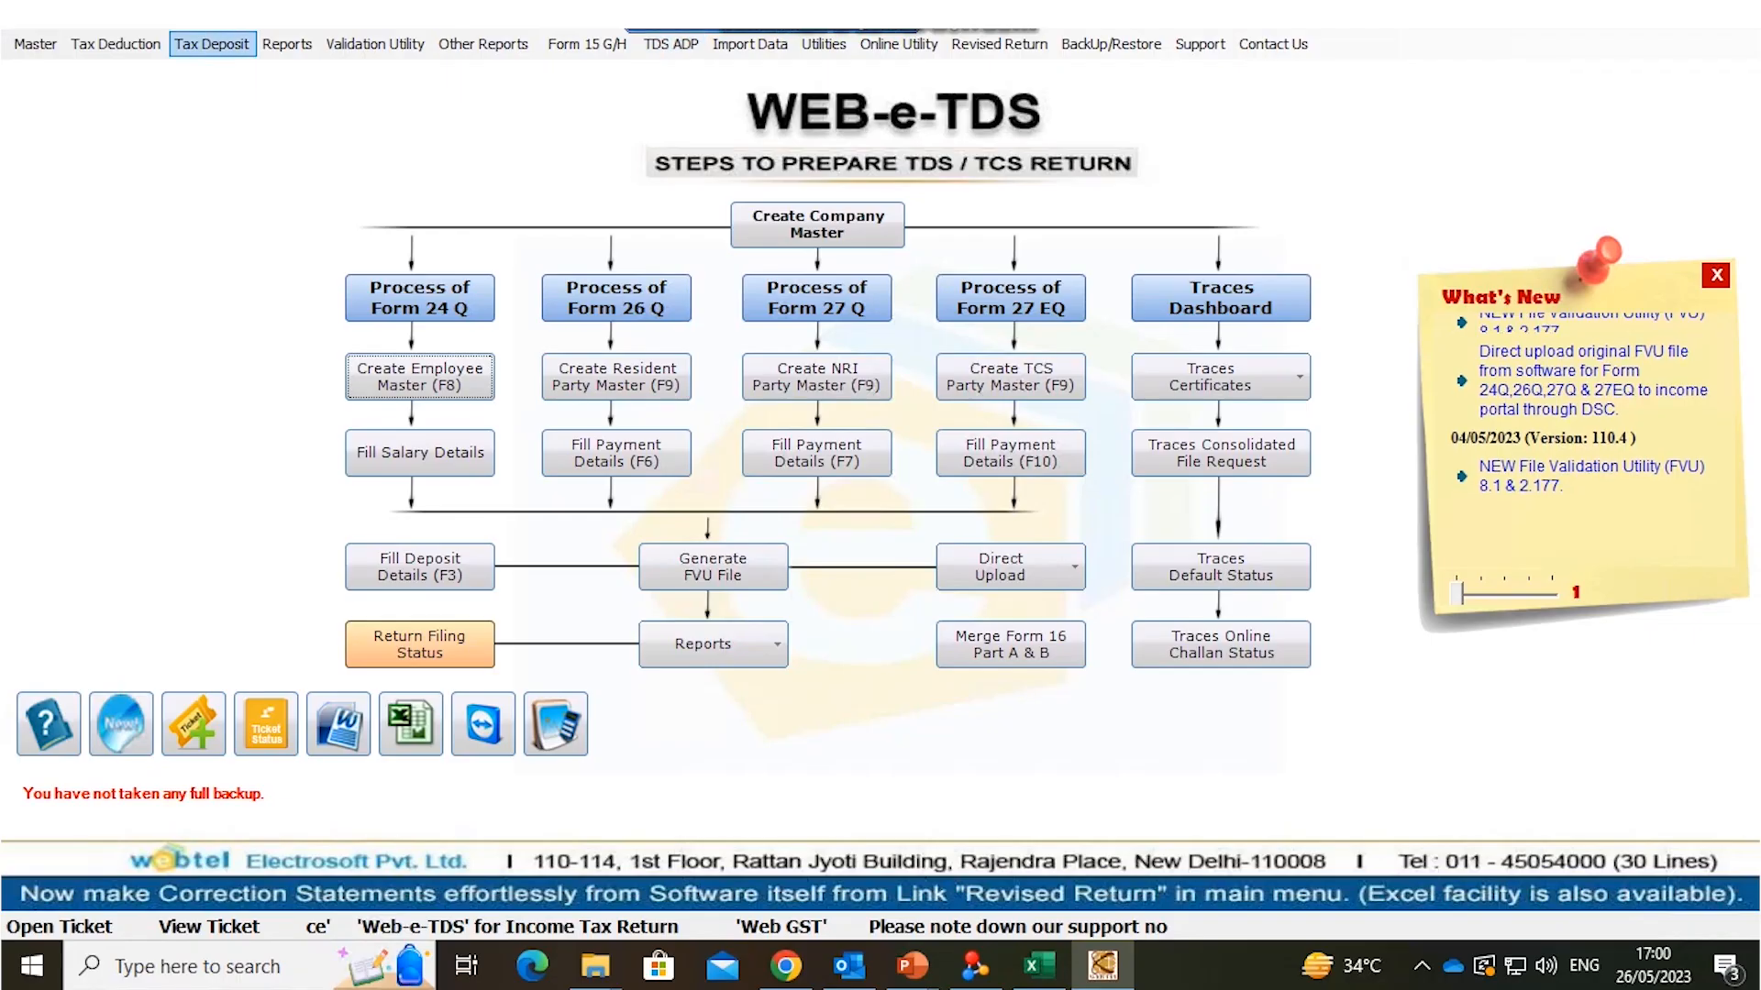
# Create a new tax deposit record for section 194J, quarter Q1, and load its deductee details
pyautogui.click(212, 44)
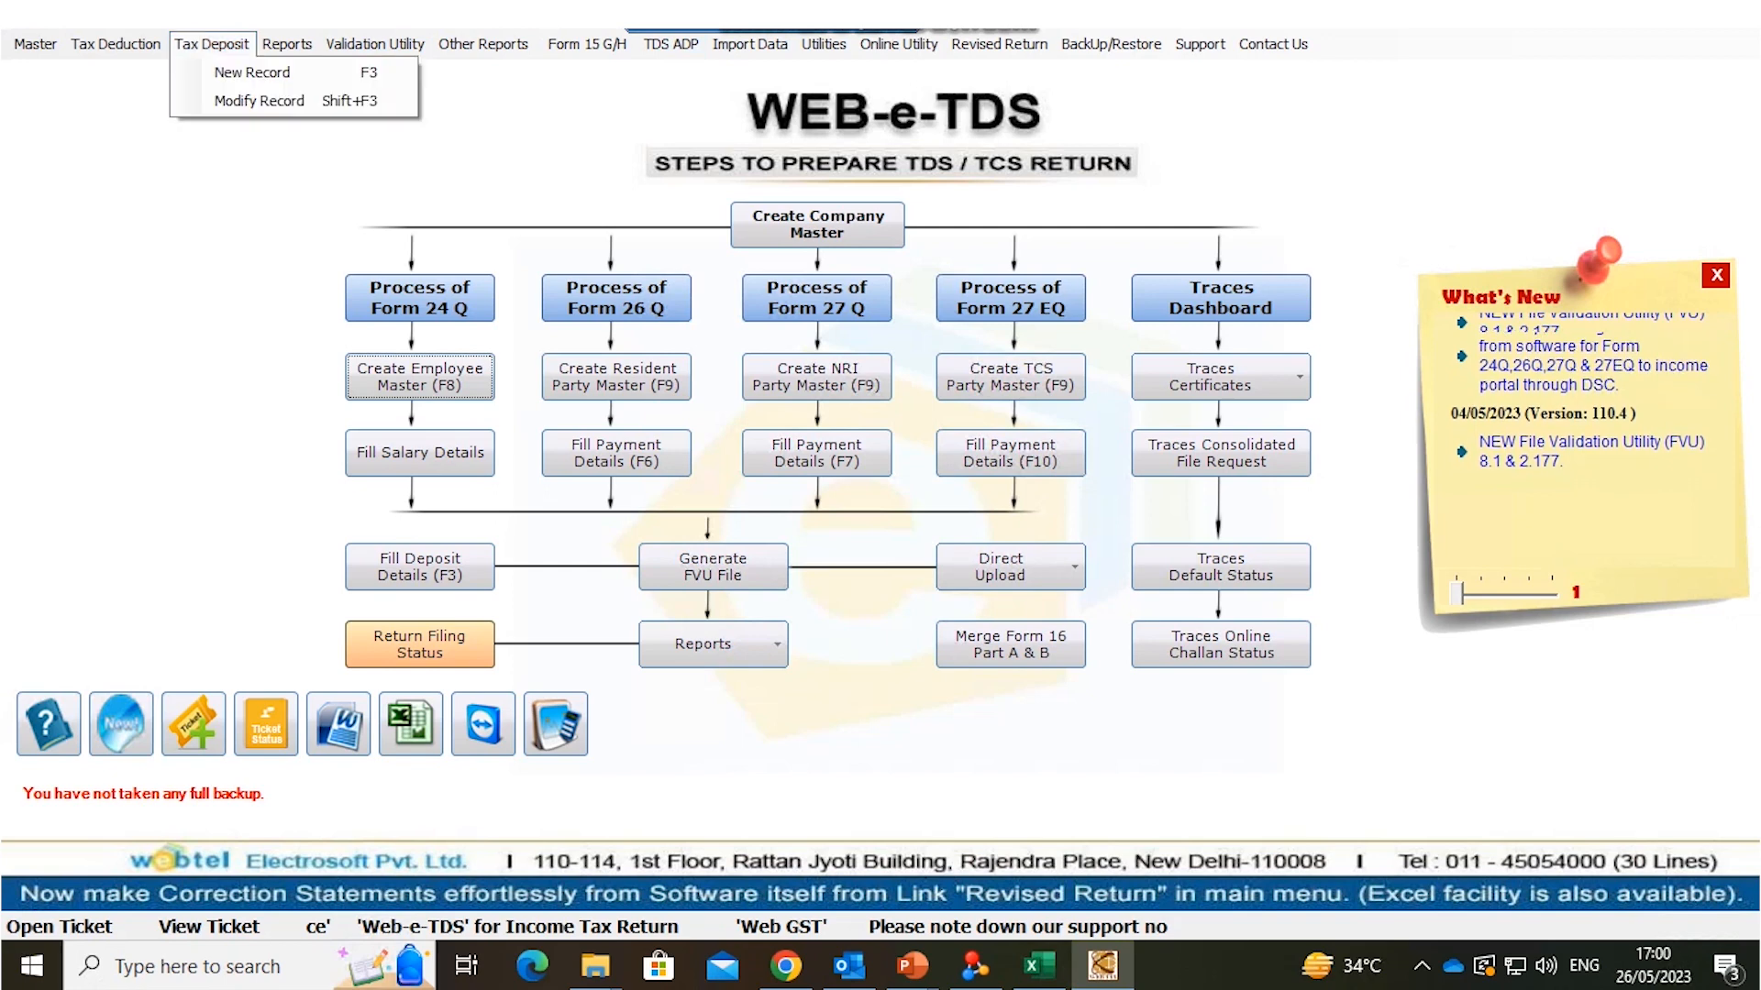
pyautogui.click(252, 72)
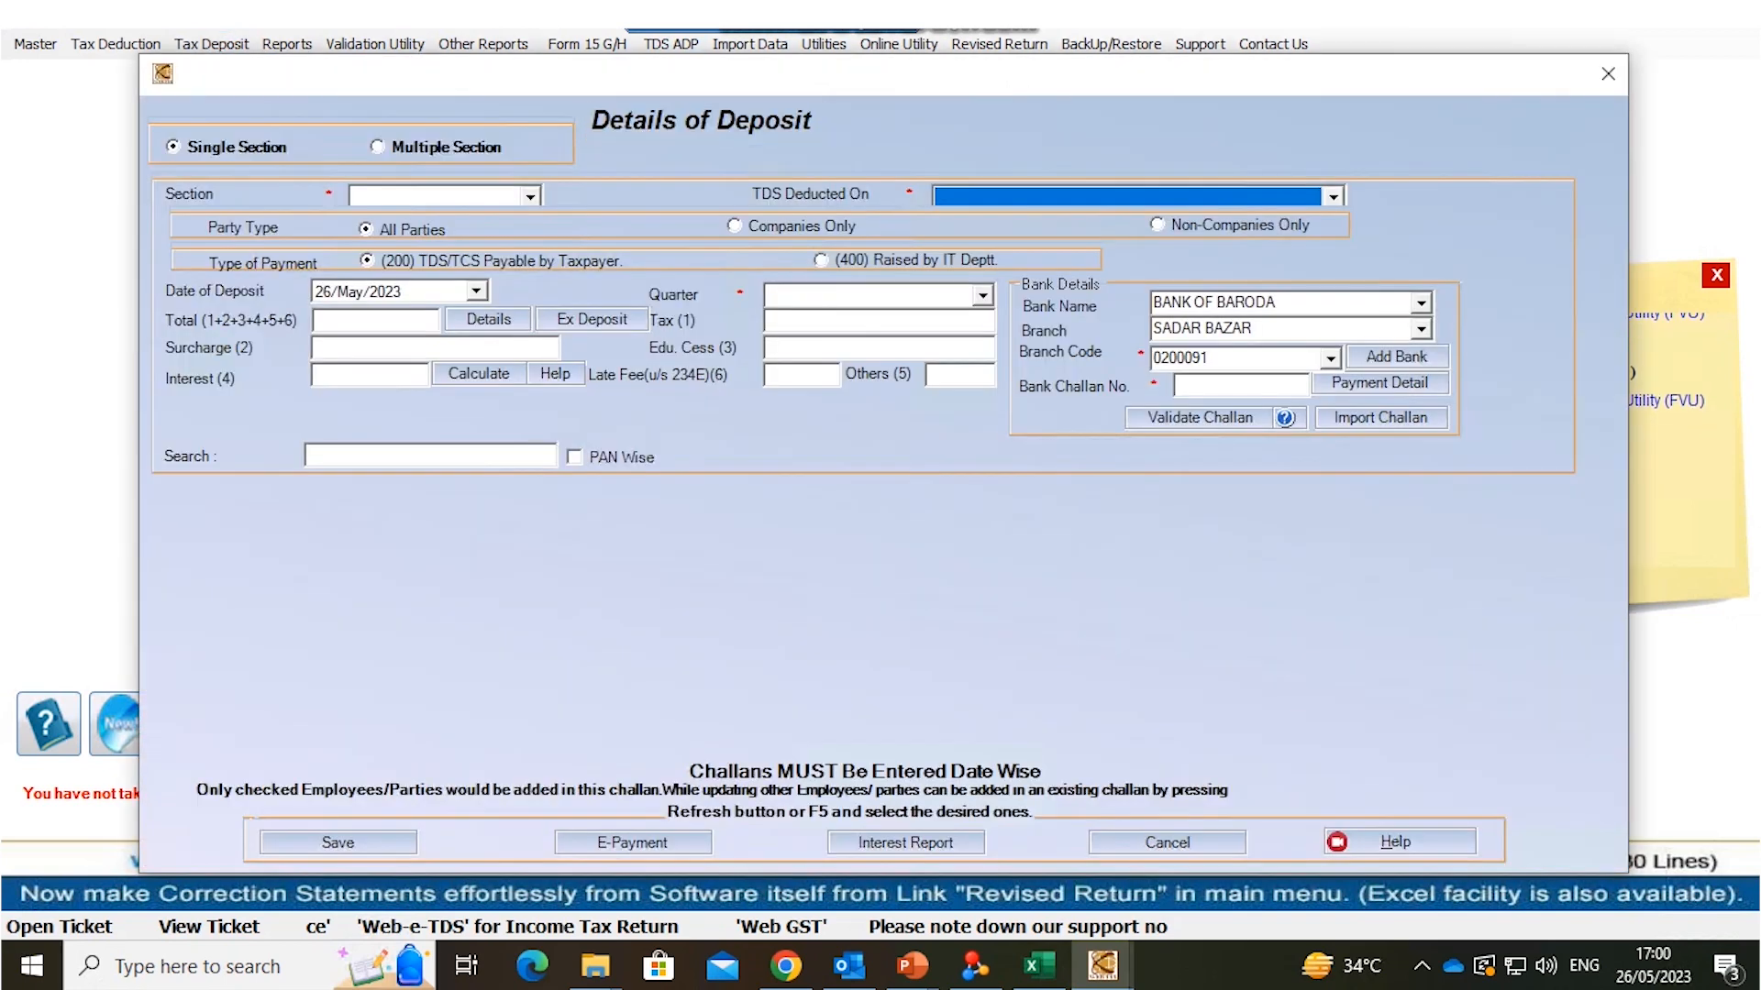
pyautogui.click(530, 197)
pyautogui.scroll(-2, 435, 321)
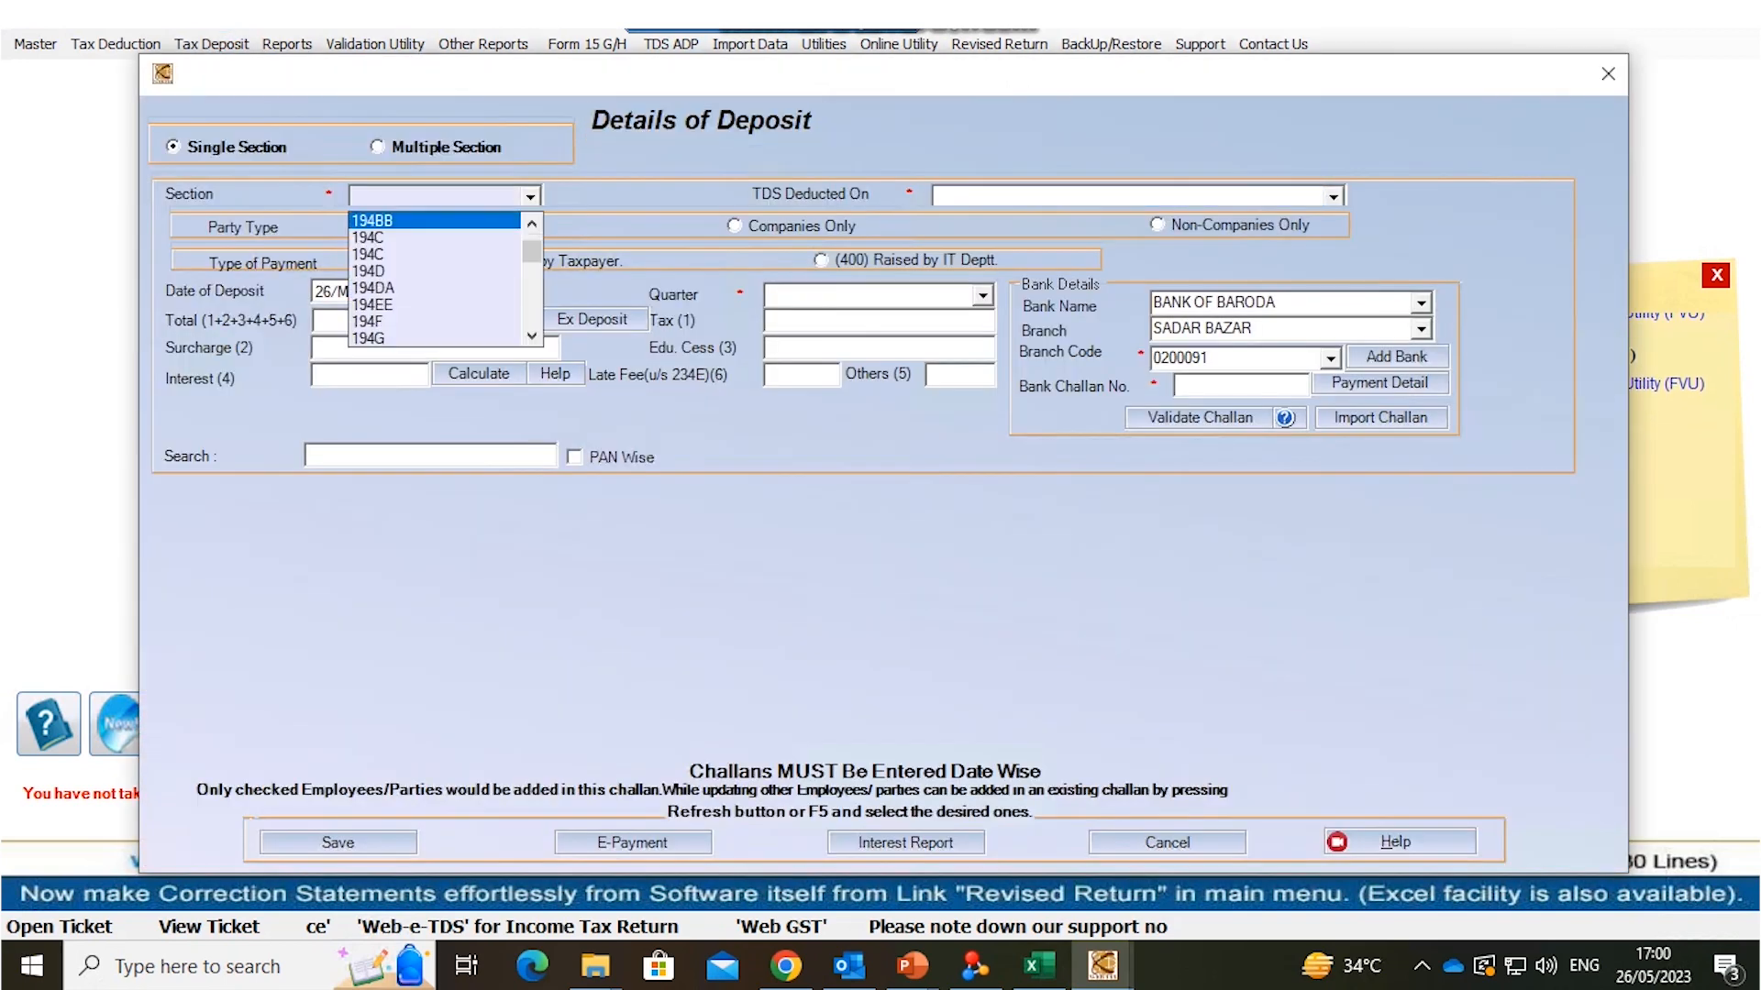
pyautogui.scroll(-2, 435, 285)
pyautogui.click(431, 321)
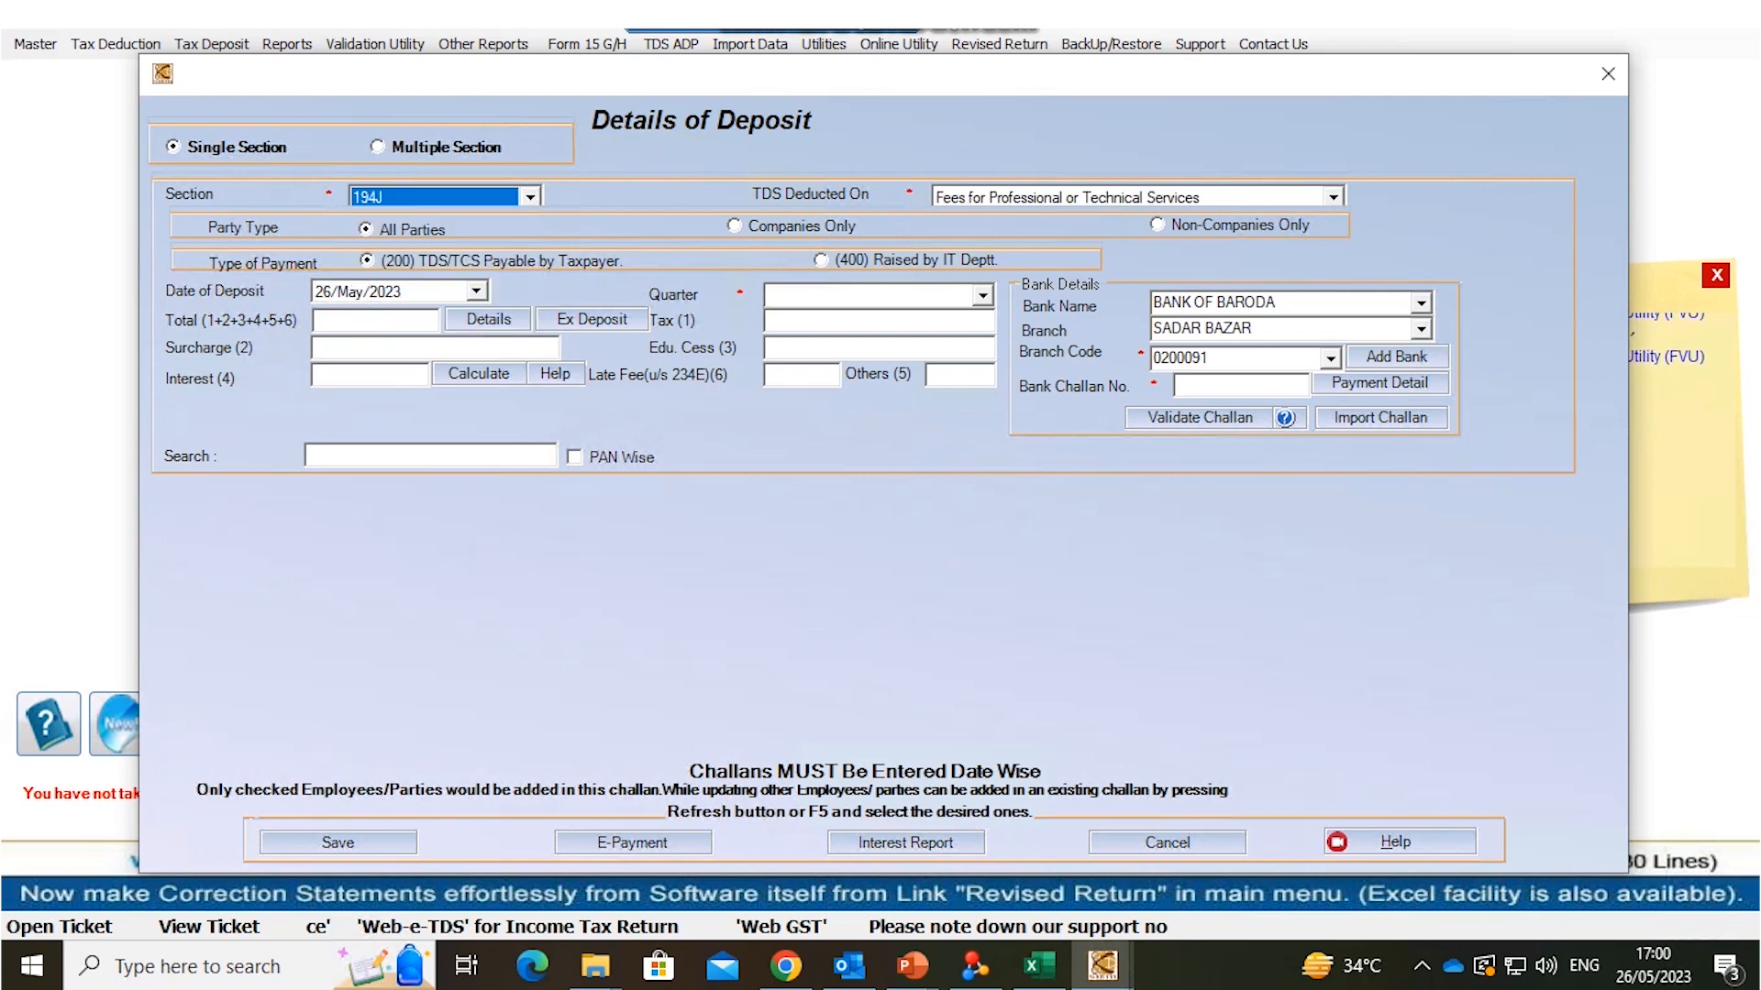
pyautogui.click(982, 295)
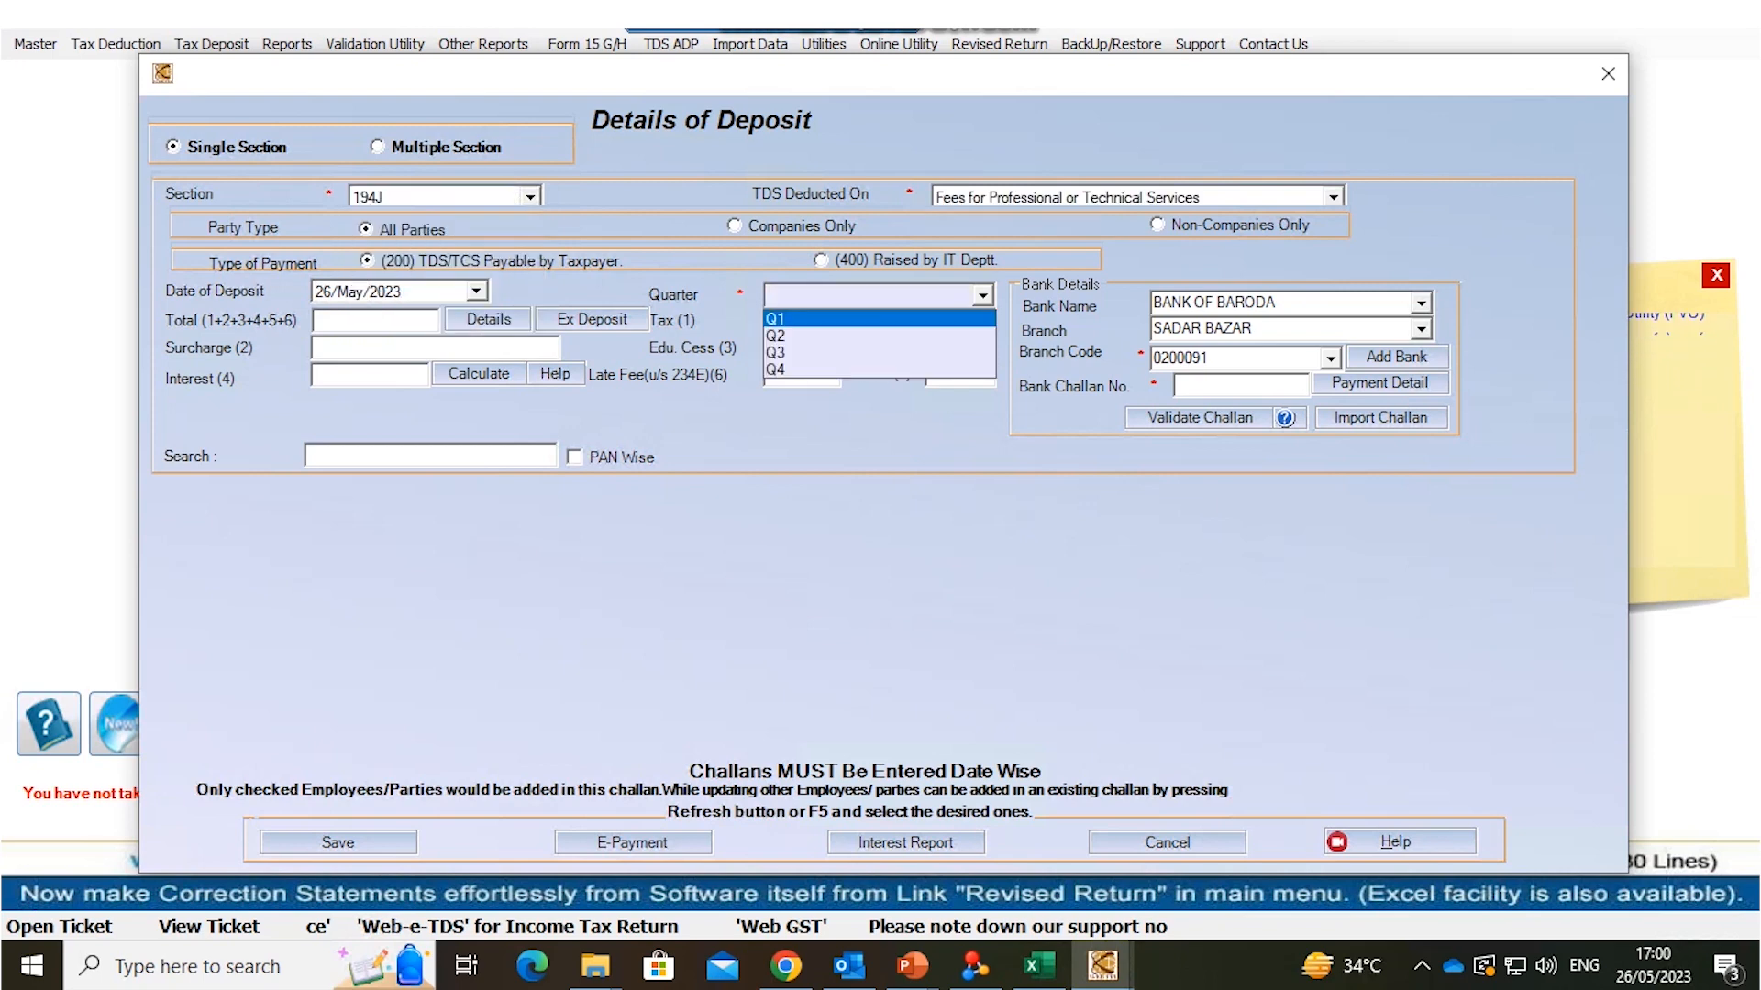
pyautogui.click(825, 319)
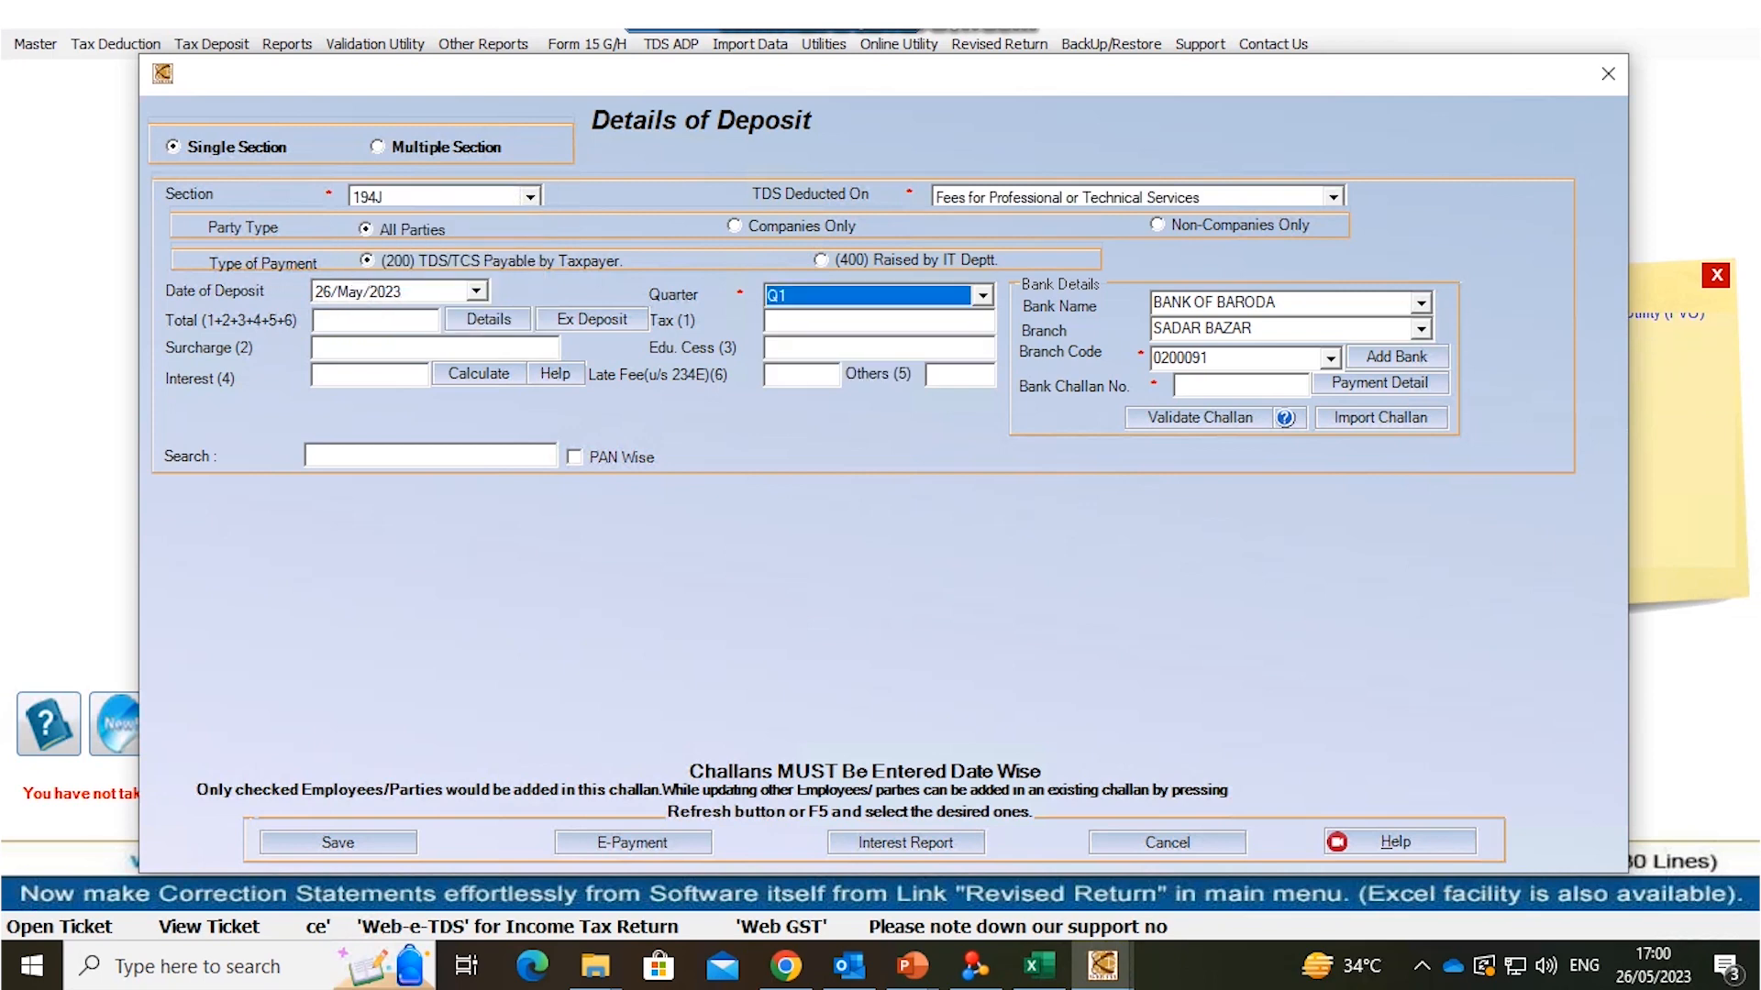
pyautogui.click(488, 319)
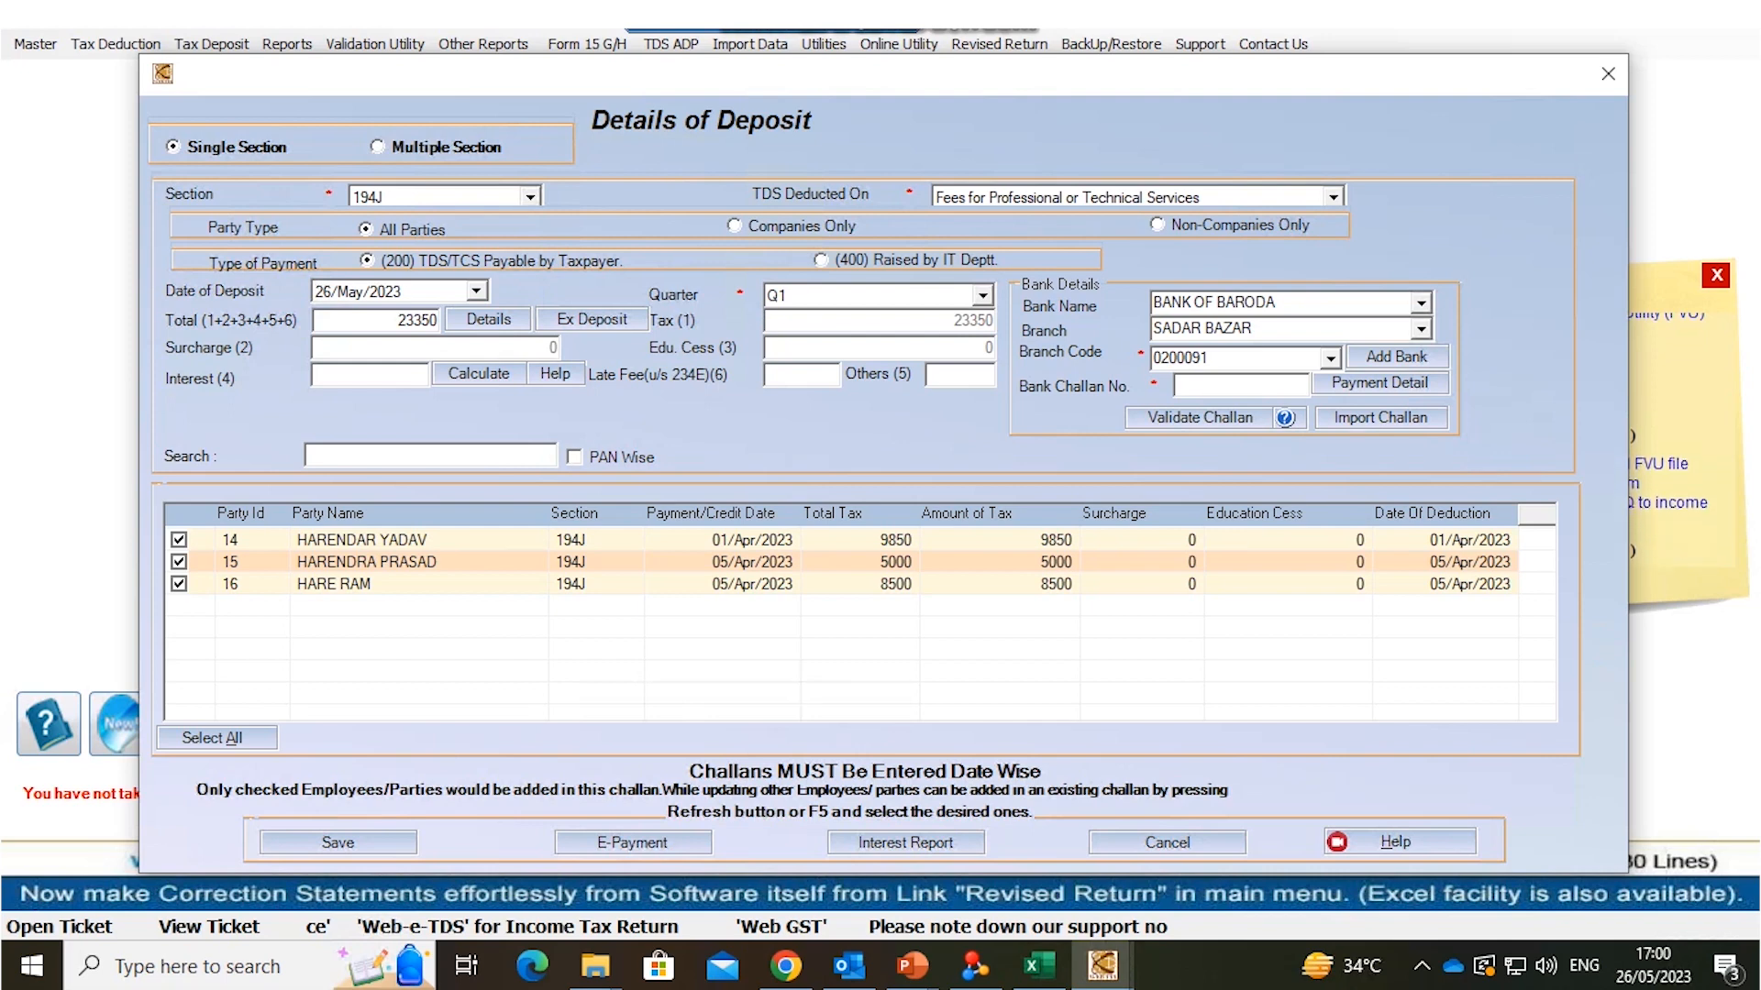
# Fill in the Q1 deposit with 76650 under Others, bank challan number 00032 and deposit date 01/Nov/2022
pyautogui.click(959, 375)
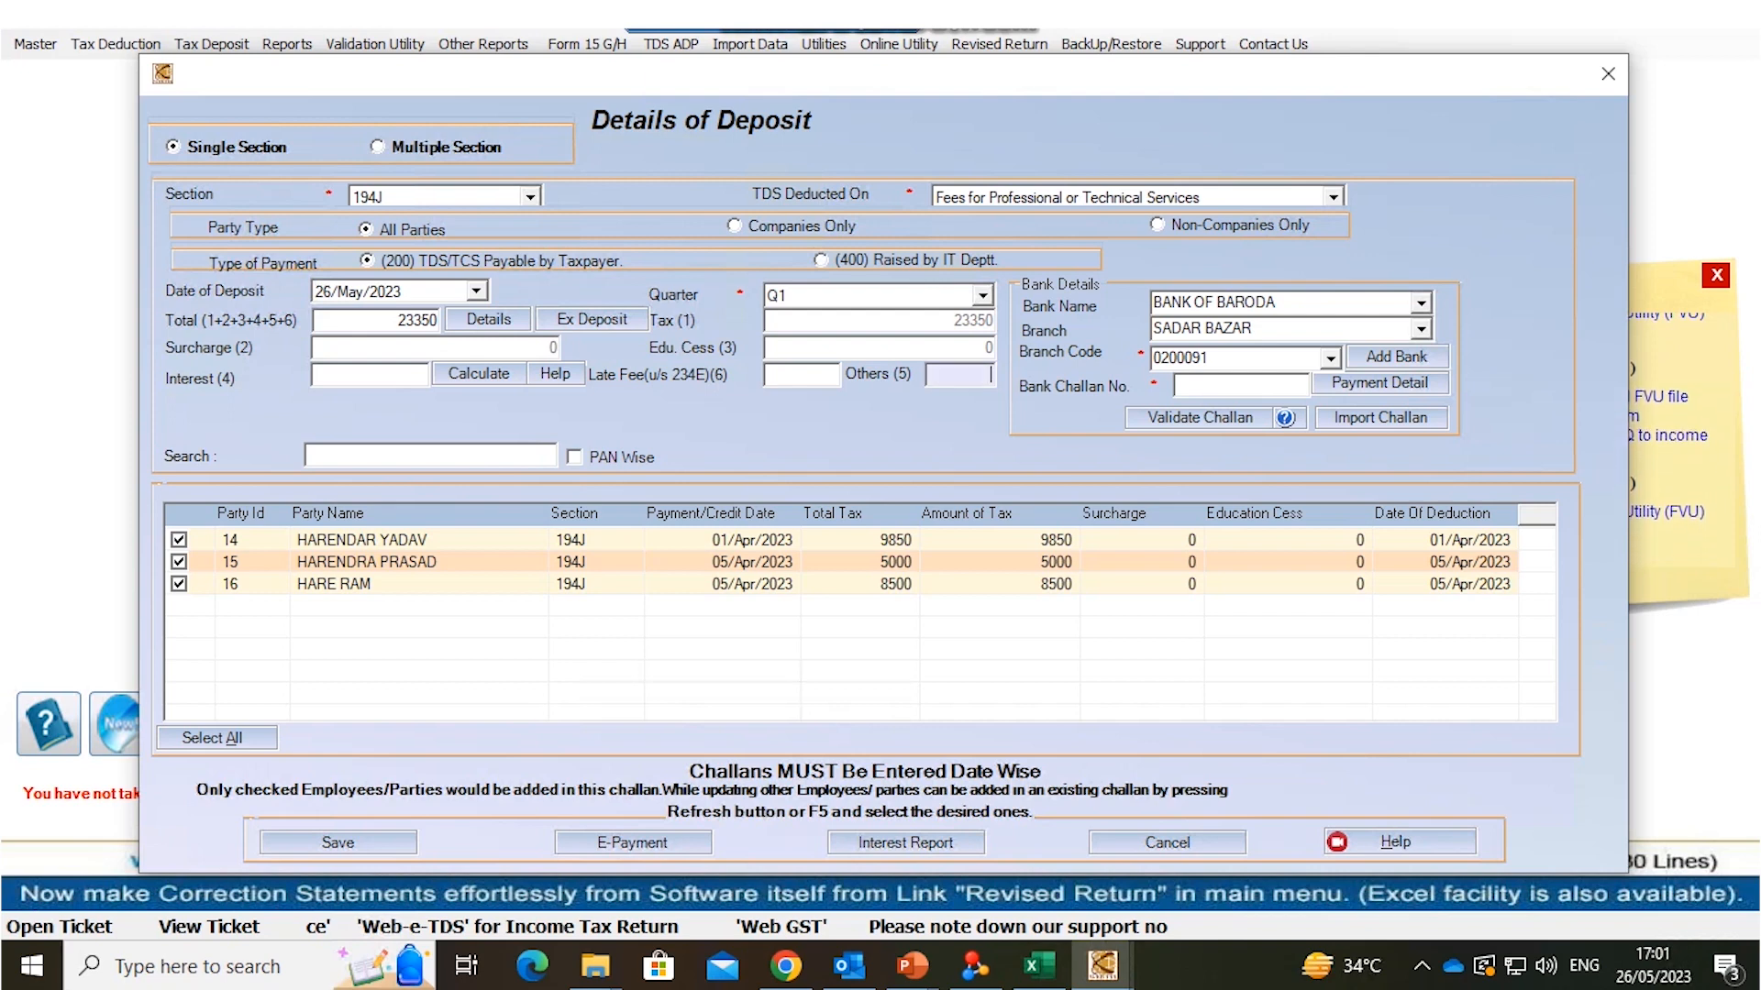
pyautogui.write('76650')
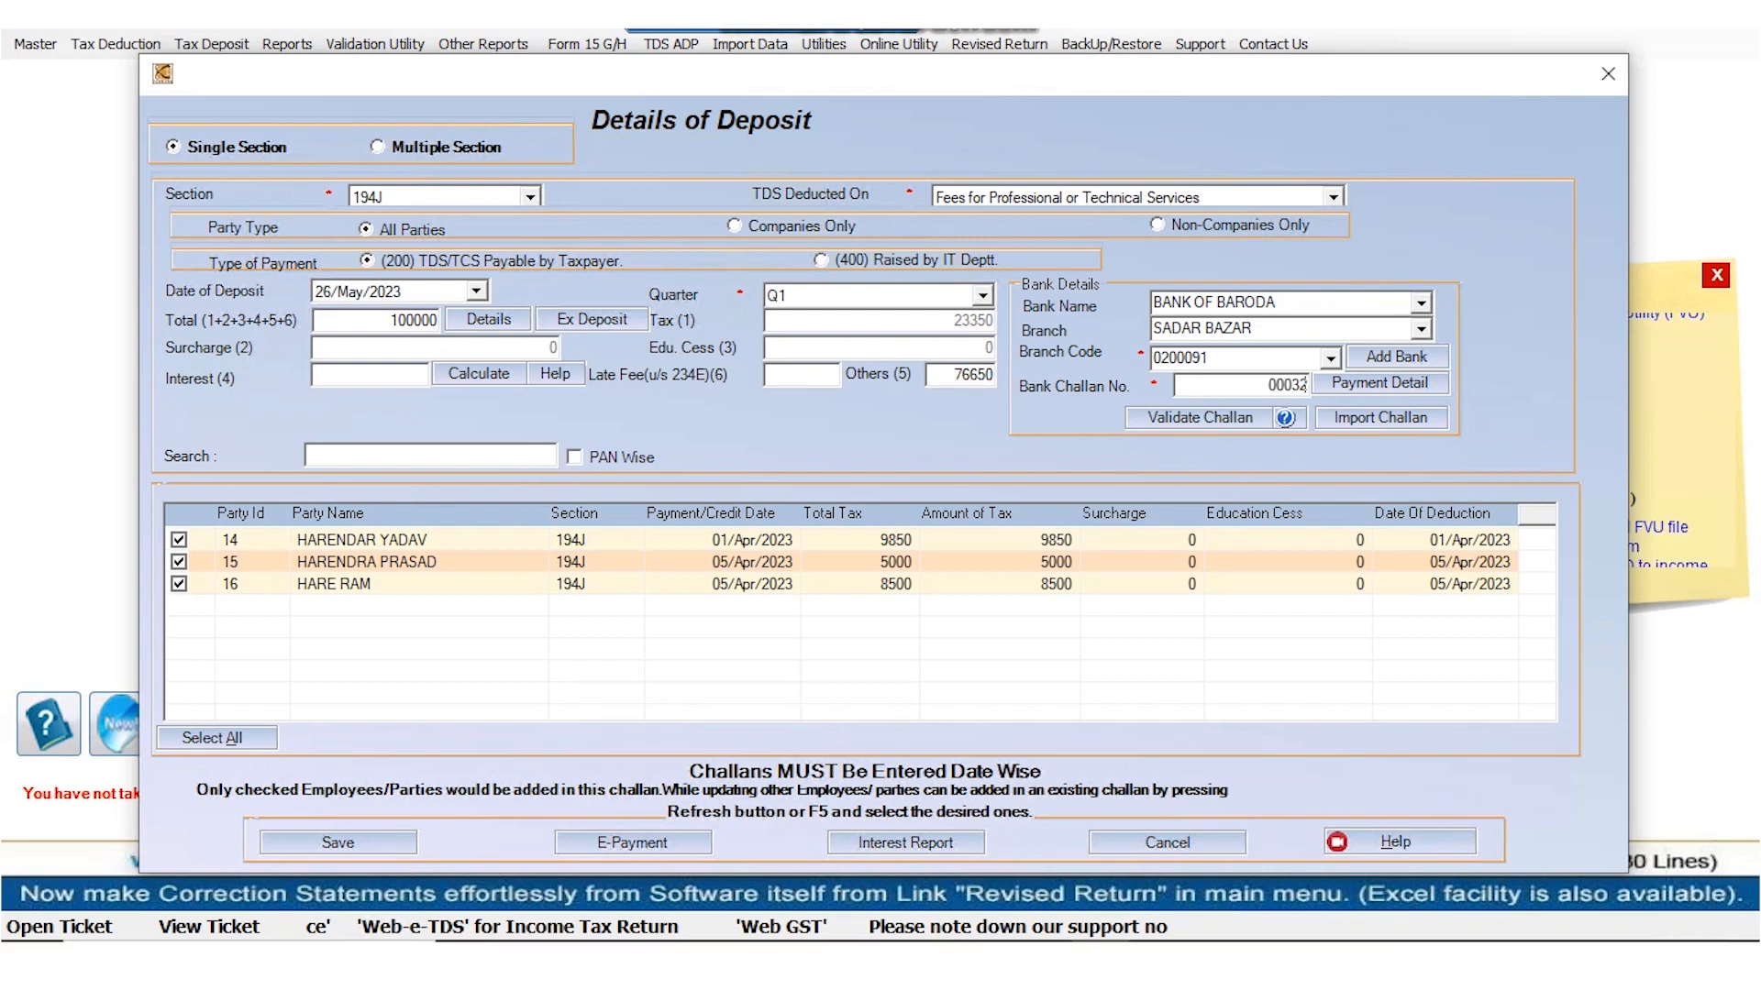
pyautogui.click(323, 292)
pyautogui.write('1')
pyautogui.press('Right')
pyautogui.write('11')
pyautogui.press('Right')
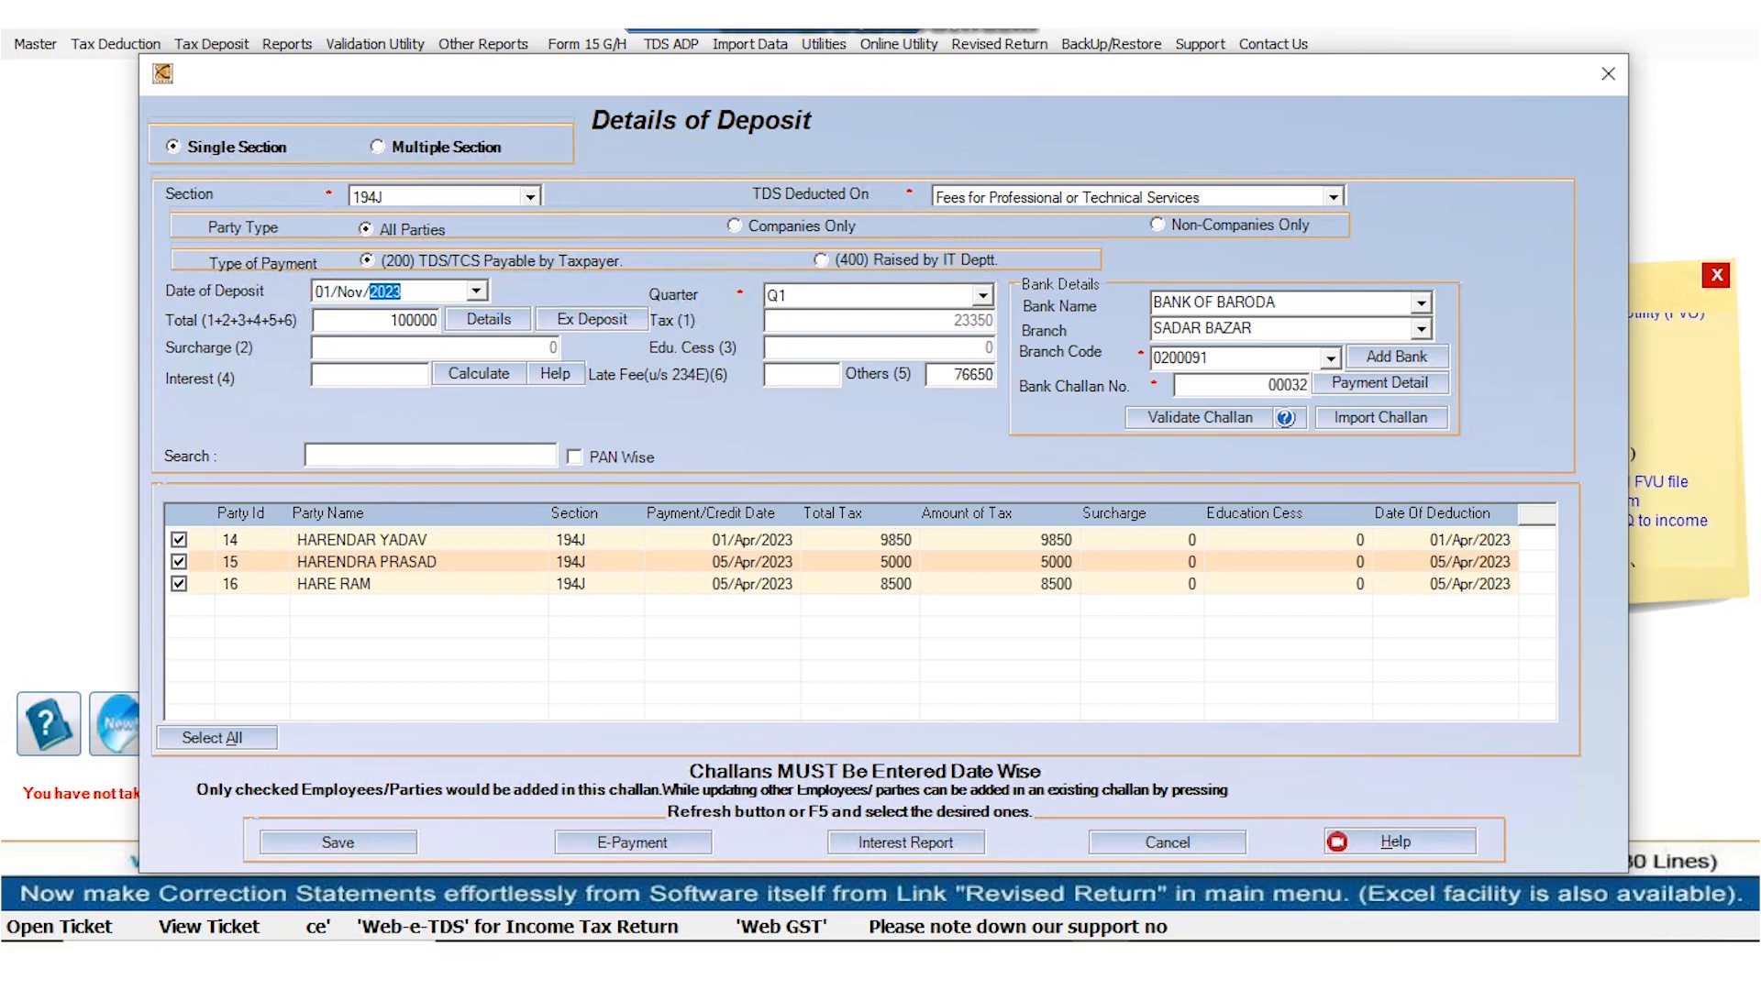
pyautogui.write('2022')
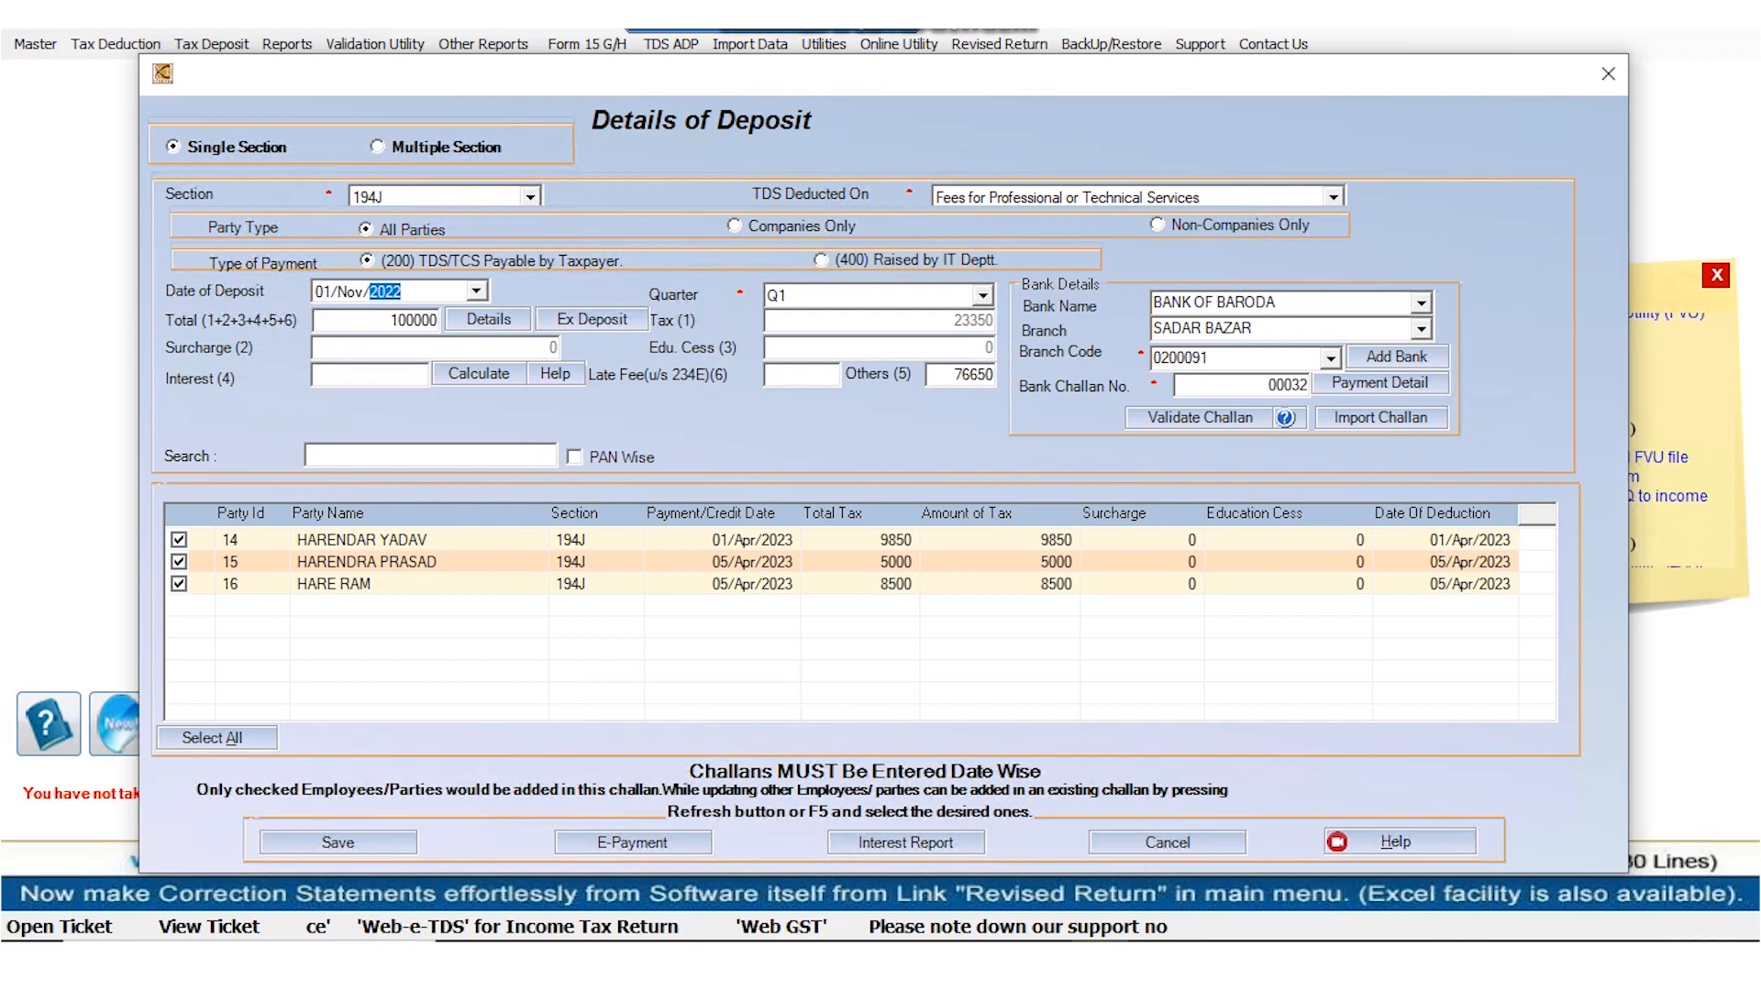
# Save the Q1 deposit, agreeing to continue with the amount entered under Others
pyautogui.click(337, 842)
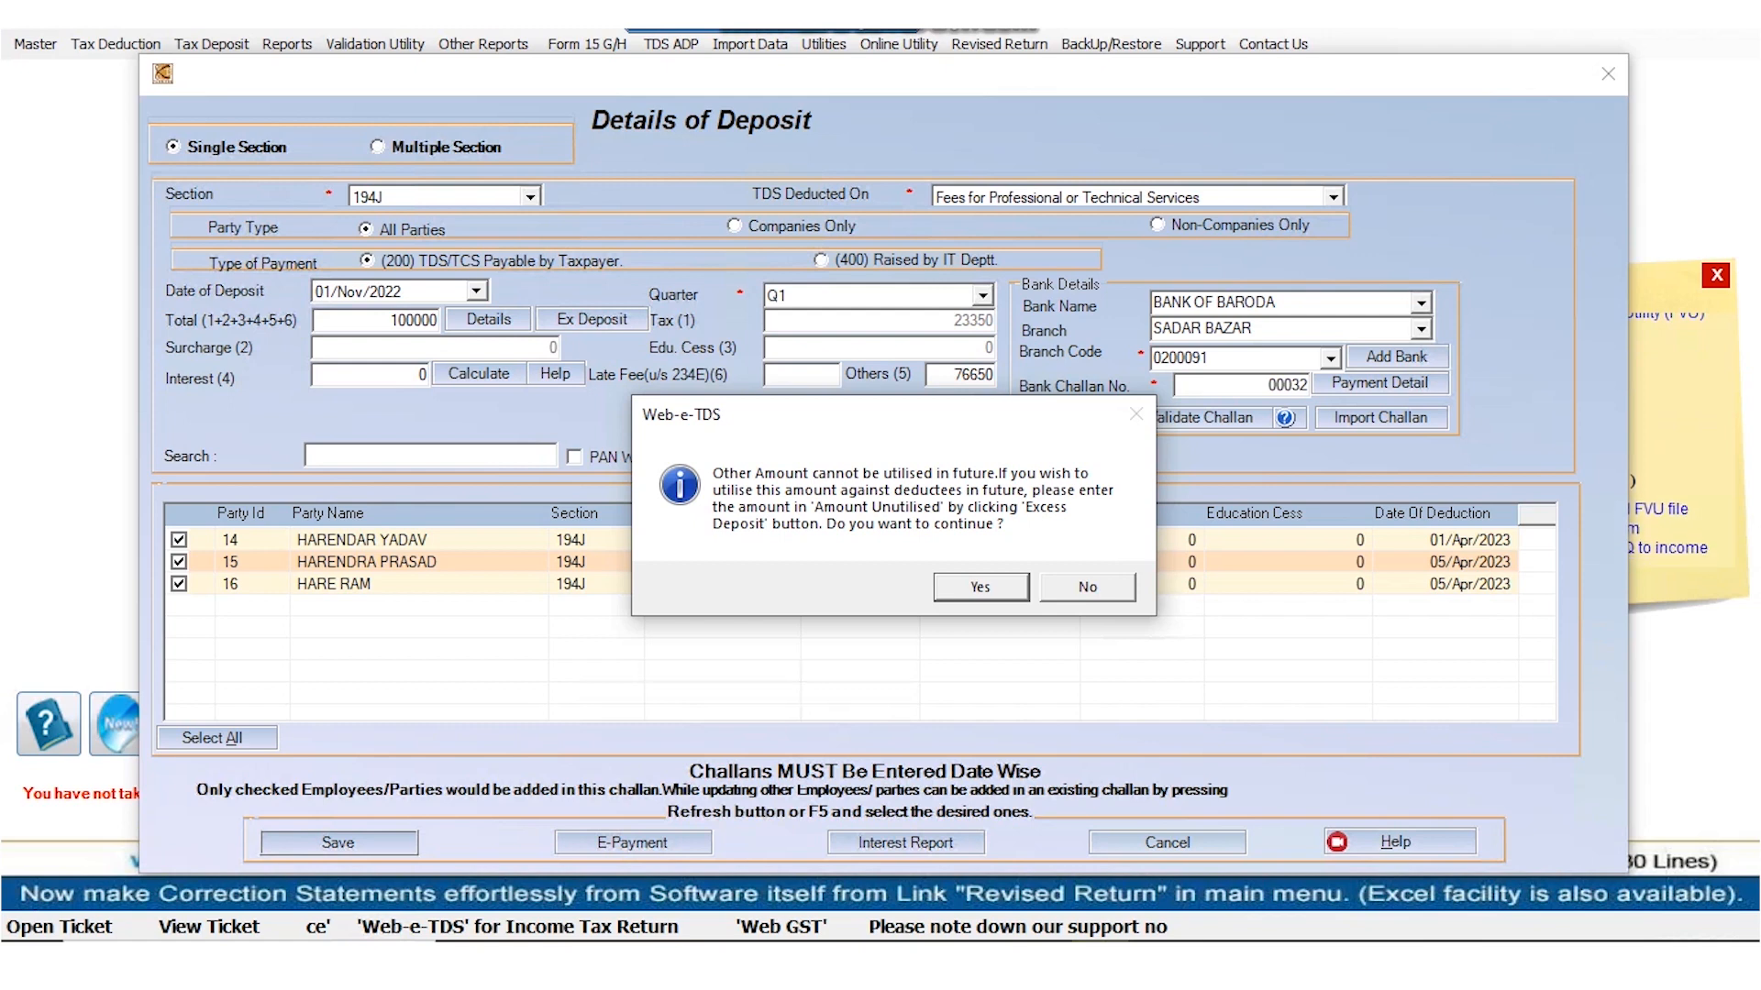
pyautogui.press('Return')
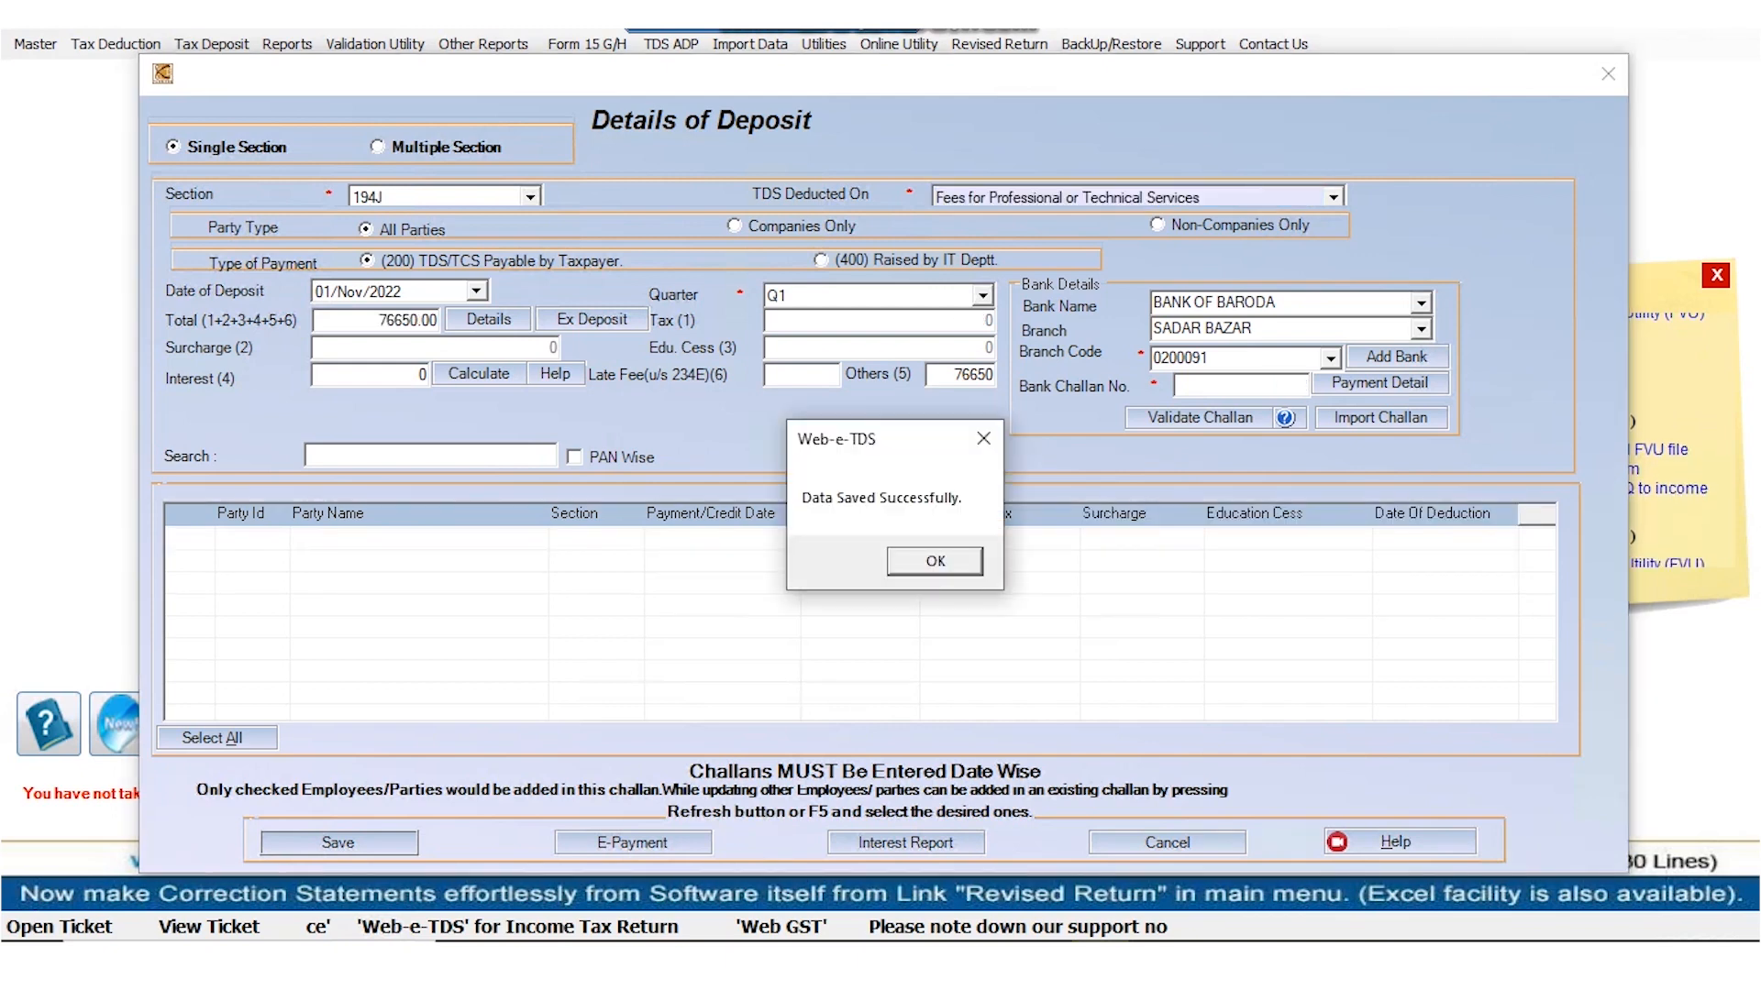
pyautogui.press('Return')
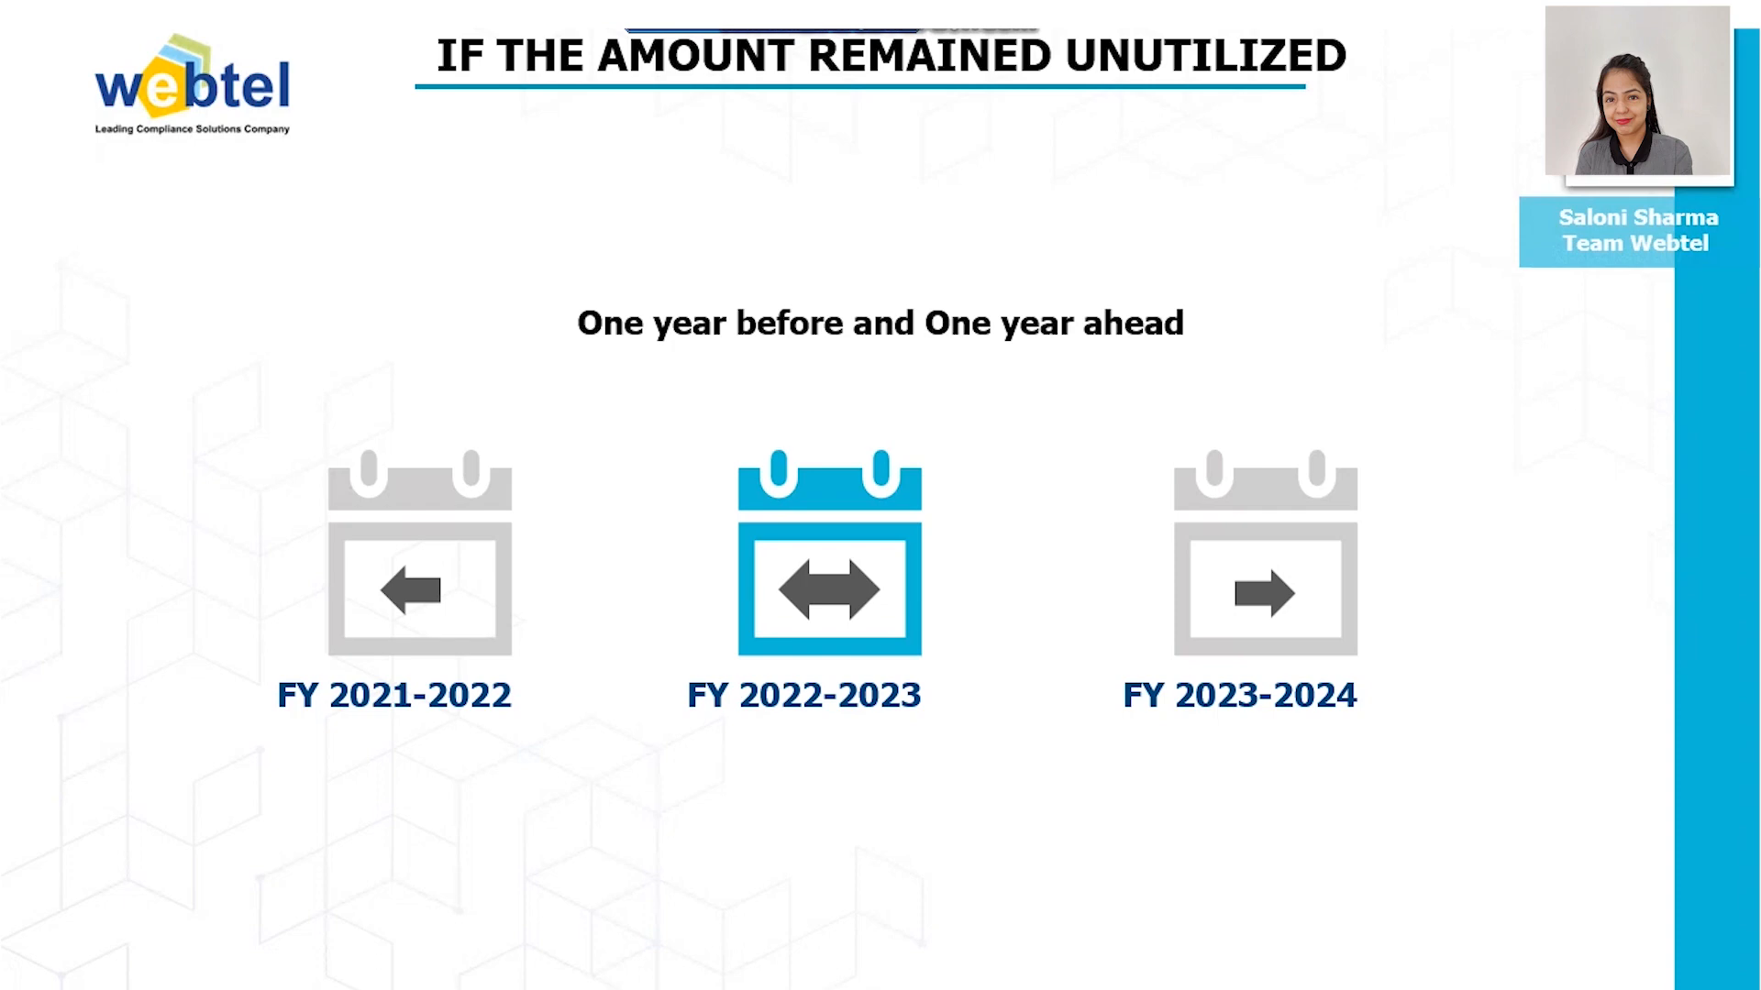
pyautogui.press('Right')
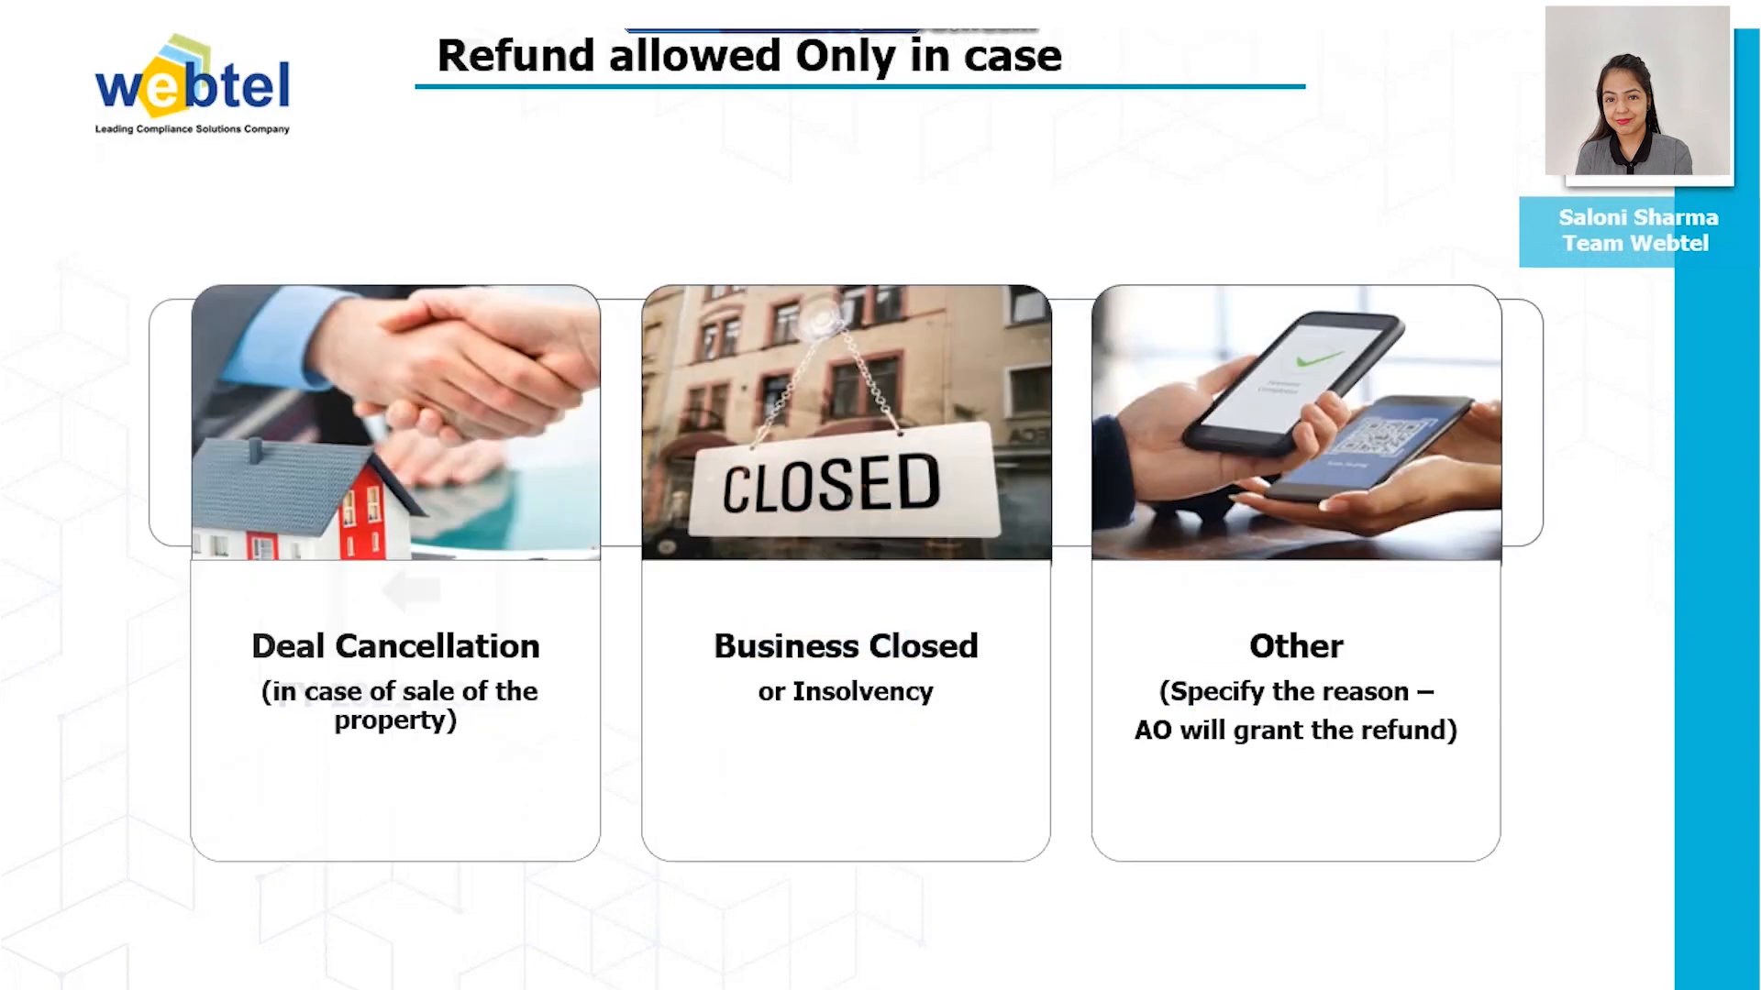